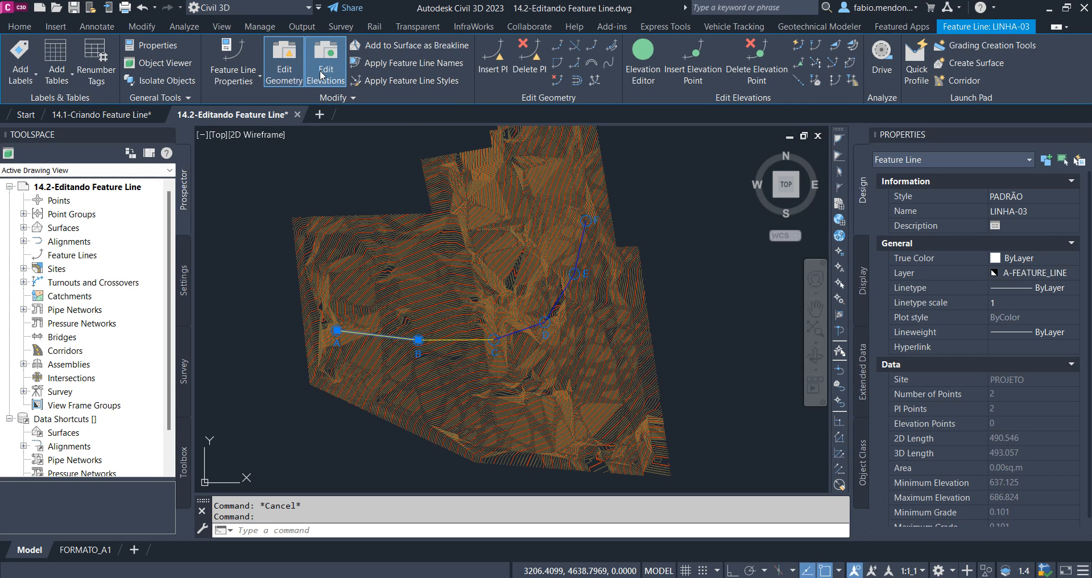
Toggle the Edit Geometry and Edit Elevations tool groups off and back on for feature line LINHA-03
{"action": "left_click", "coordinate": [286, 66]}
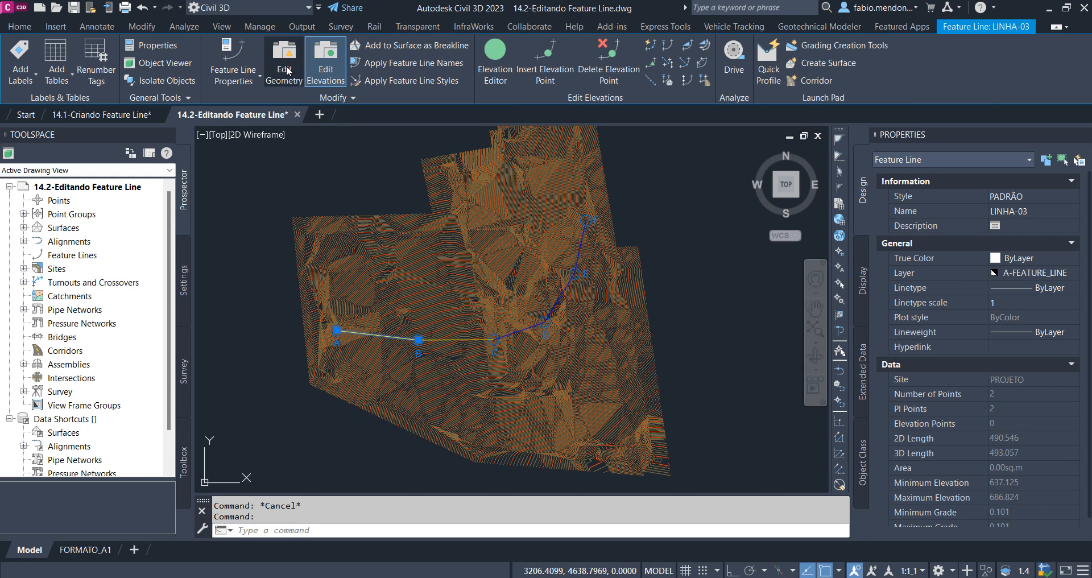
{"action": "left_click", "coordinate": [326, 69]}
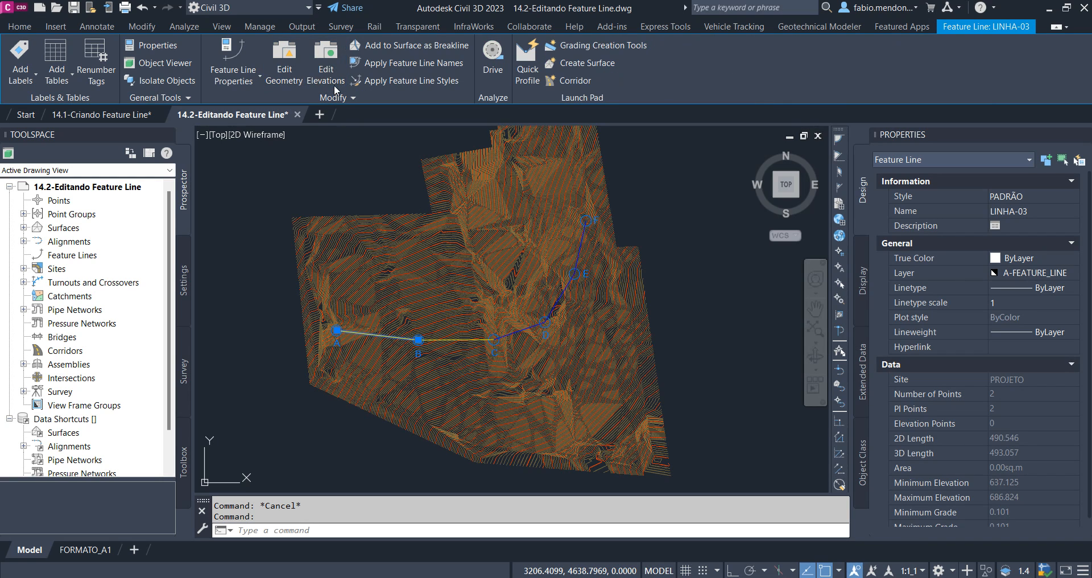
{"action": "left_click", "coordinate": [326, 59]}
{"action": "left_click", "coordinate": [325, 57]}
{"action": "left_click", "coordinate": [278, 54]}
{"action": "left_click", "coordinate": [278, 54]}
{"action": "left_click", "coordinate": [325, 56]}
{"action": "left_click", "coordinate": [295, 56]}
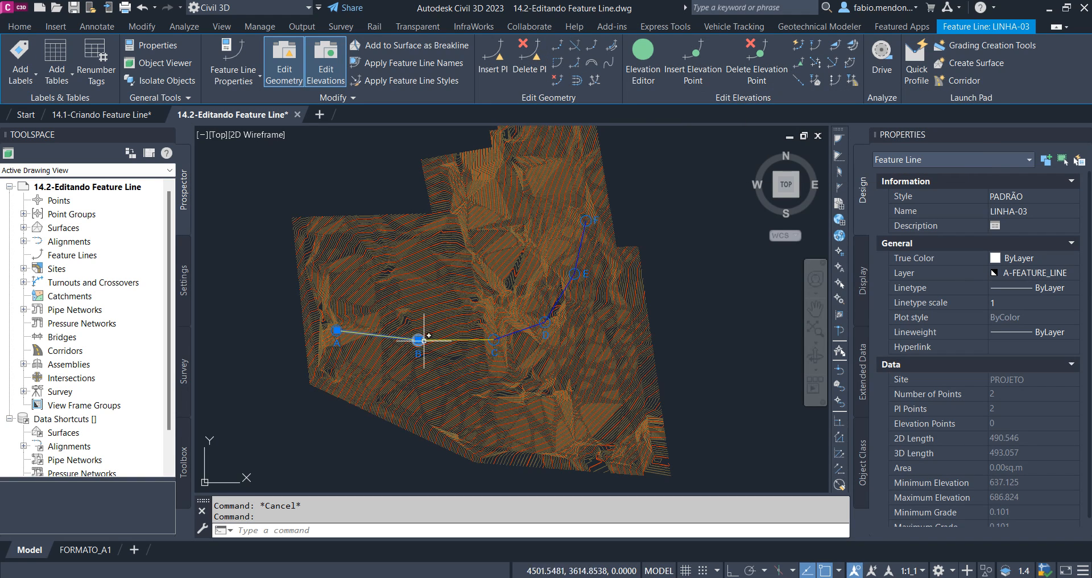
Examine the style assigned to LINHA-03 and the Feature Line Styles collection under the drawing's general multipurpose styles
{"action": "left_click", "coordinate": [1021, 200]}
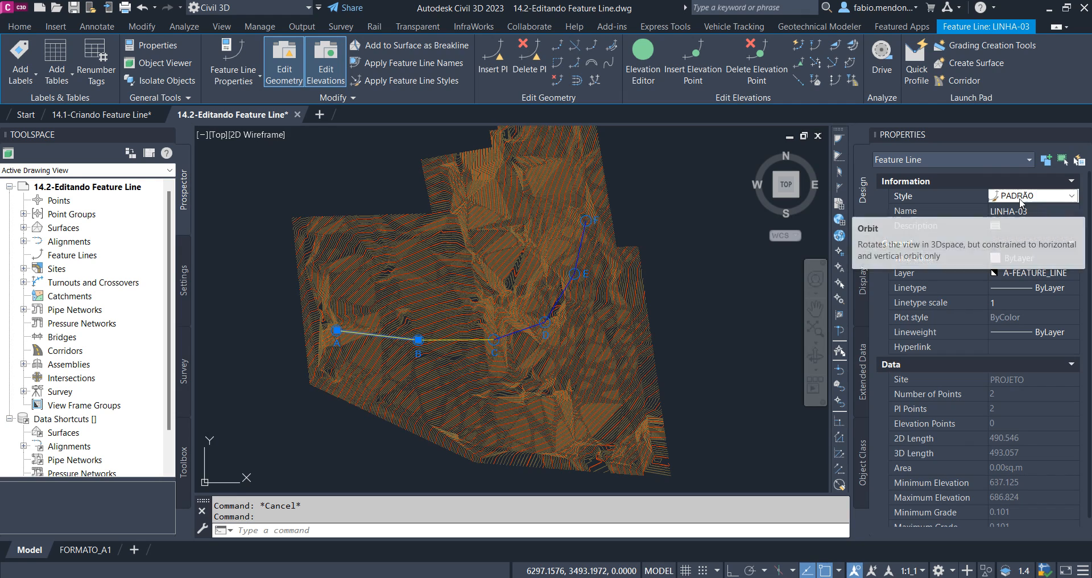
{"action": "left_click", "coordinate": [1021, 200]}
{"action": "left_click", "coordinate": [1021, 199]}
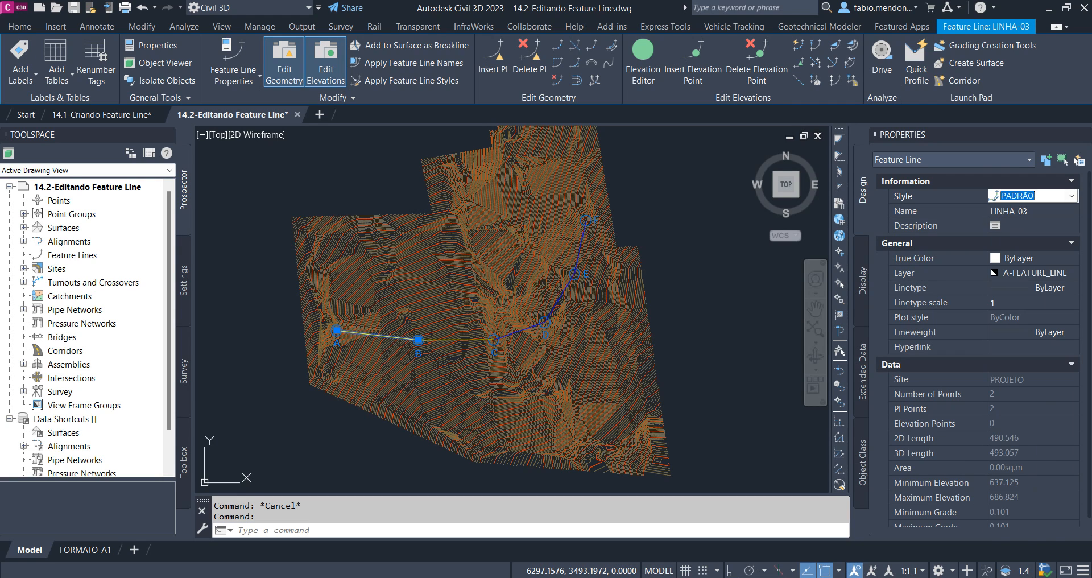
{"action": "left_click", "coordinate": [185, 273]}
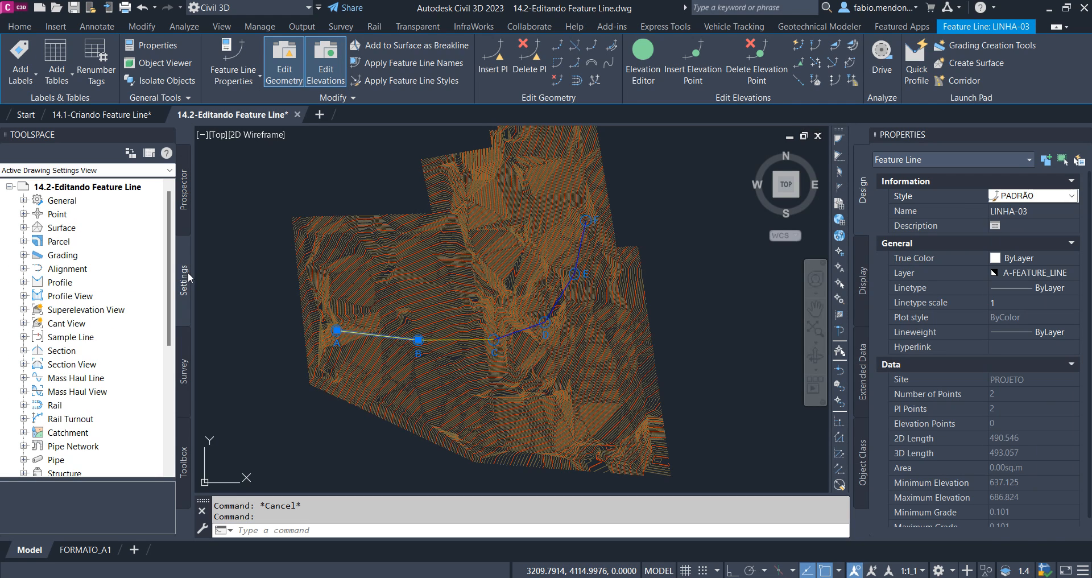
{"action": "left_click", "coordinate": [23, 200]}
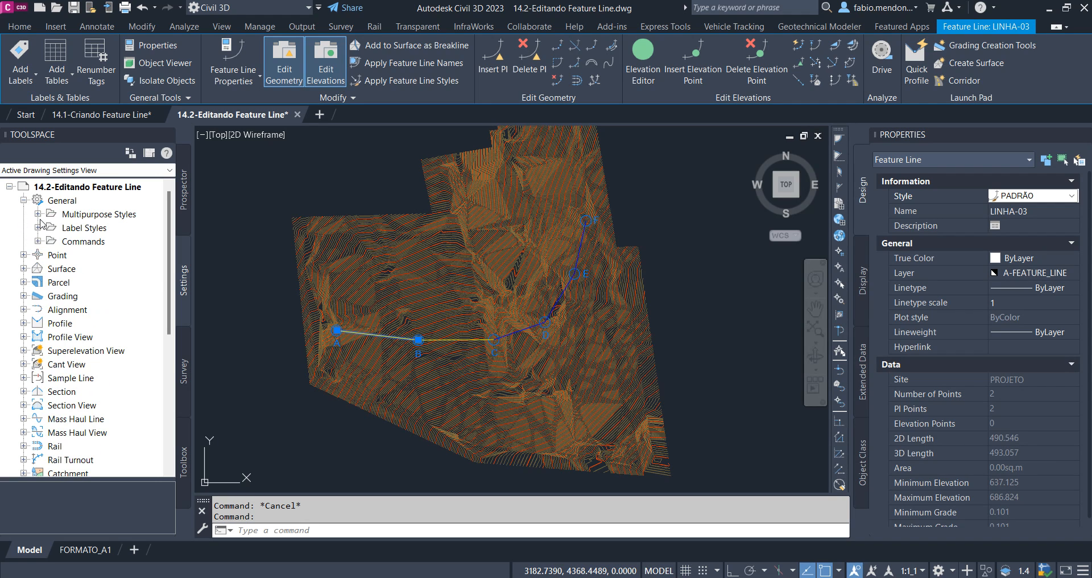
{"action": "left_click", "coordinate": [39, 216]}
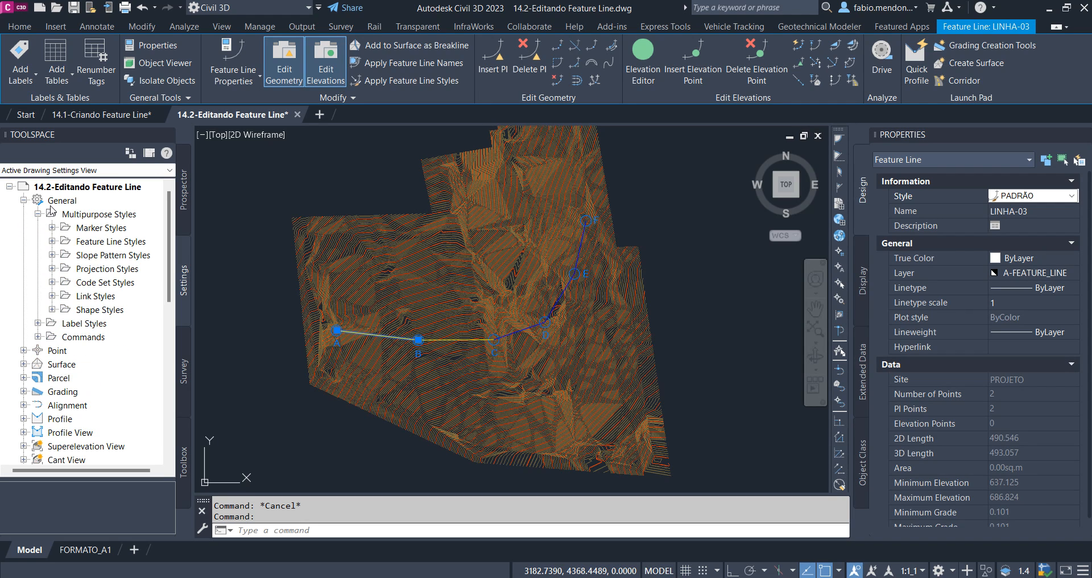
{"action": "left_click", "coordinate": [85, 244]}
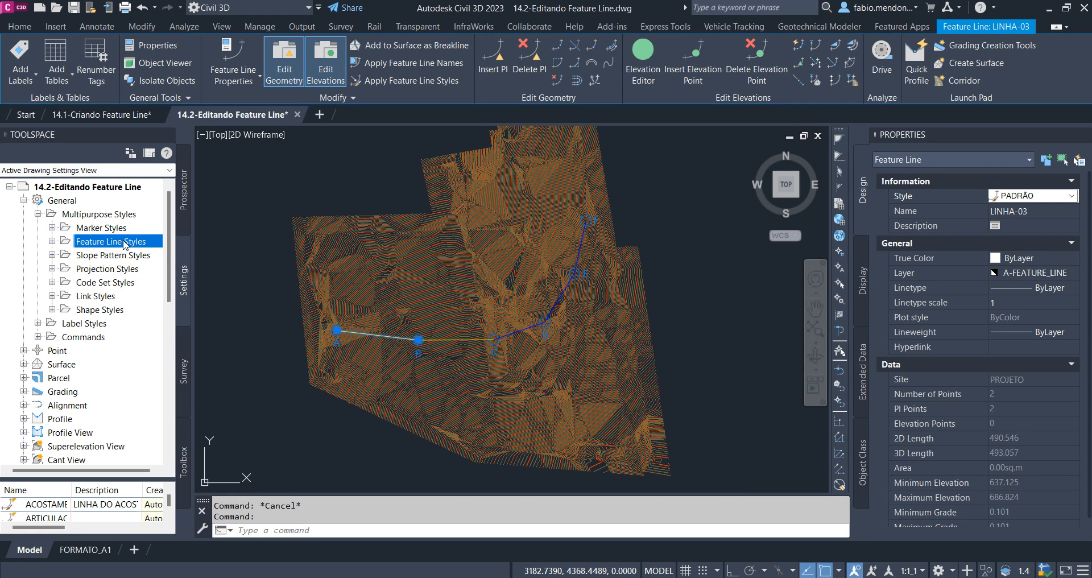
{"action": "left_click", "coordinate": [53, 242]}
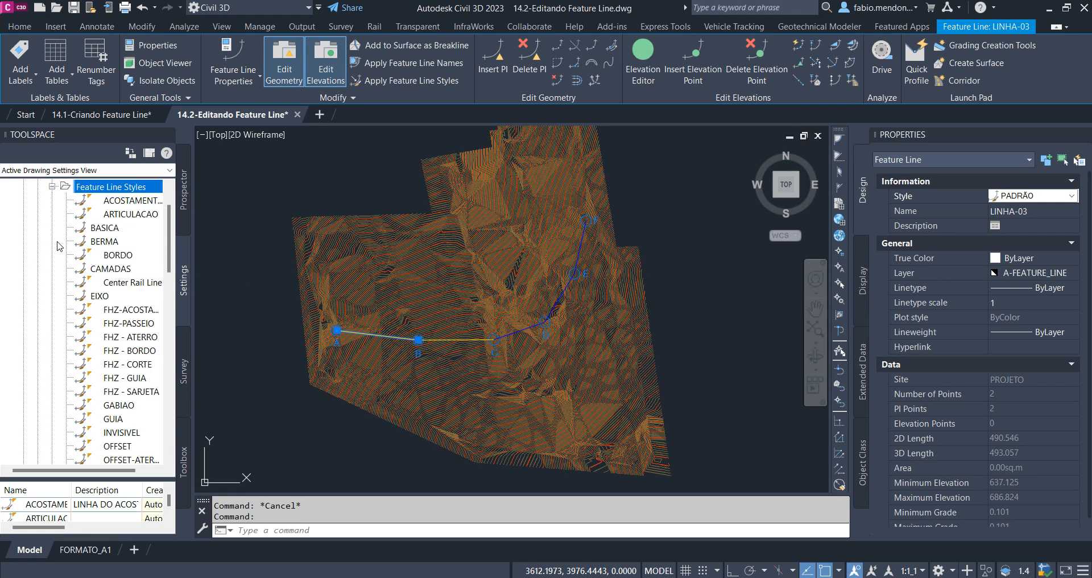
{"action": "scroll", "coordinate": [139, 312], "scroll_direction": "down", "scroll_amount": 5}
{"action": "scroll", "coordinate": [119, 348], "scroll_direction": "up", "scroll_amount": 8}
{"action": "left_click", "coordinate": [53, 242]}
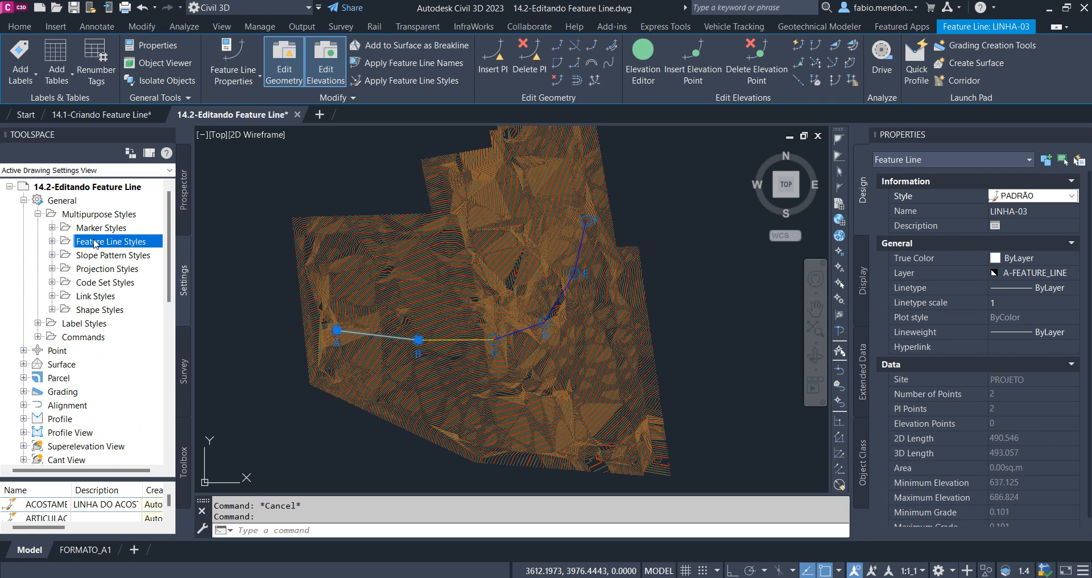
{"action": "left_click", "coordinate": [184, 191]}
{"action": "key", "text": "Escape"}
{"action": "scroll", "coordinate": [336, 331], "scroll_direction": "up", "scroll_amount": 10}
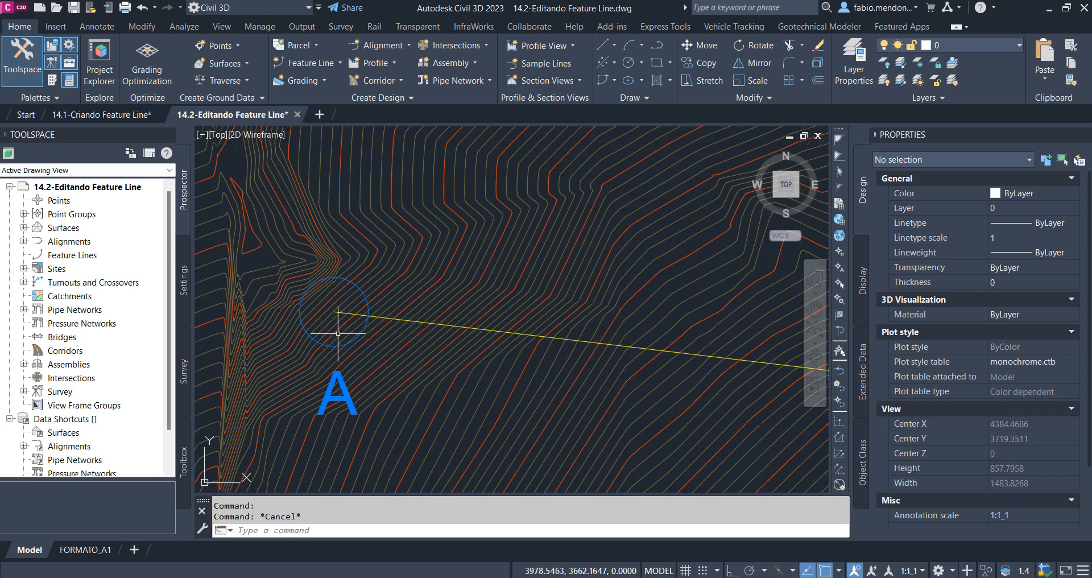
{"action": "left_click", "coordinate": [341, 312]}
{"action": "scroll", "coordinate": [341, 313], "scroll_direction": "down", "scroll_amount": 5}
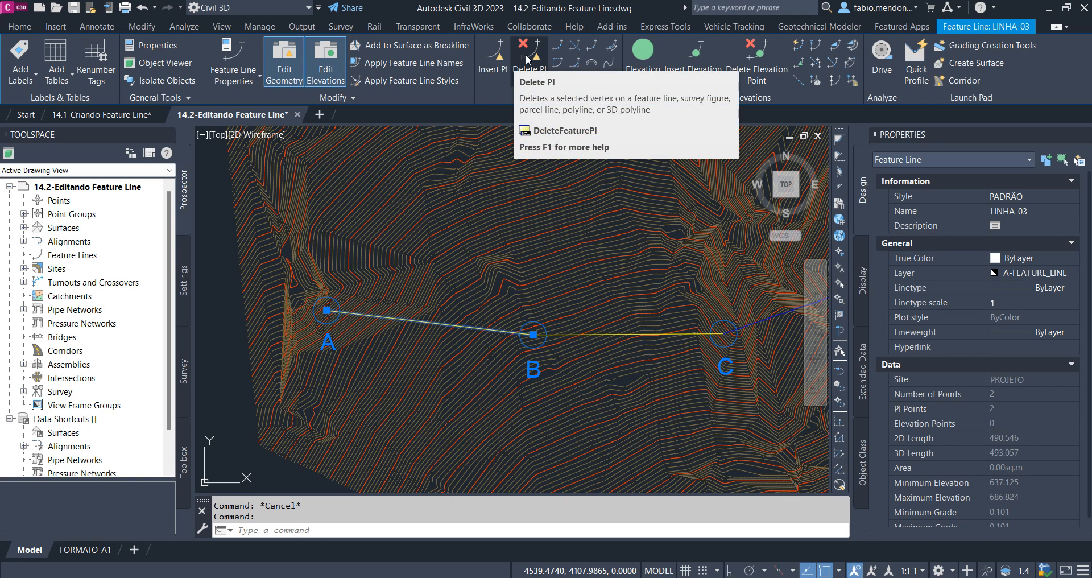
{"action": "middle_click_drag", "start_coordinate": [654, 316], "coordinate": [370, 318]}
{"action": "scroll", "coordinate": [474, 320], "scroll_direction": "down", "scroll_amount": 2}
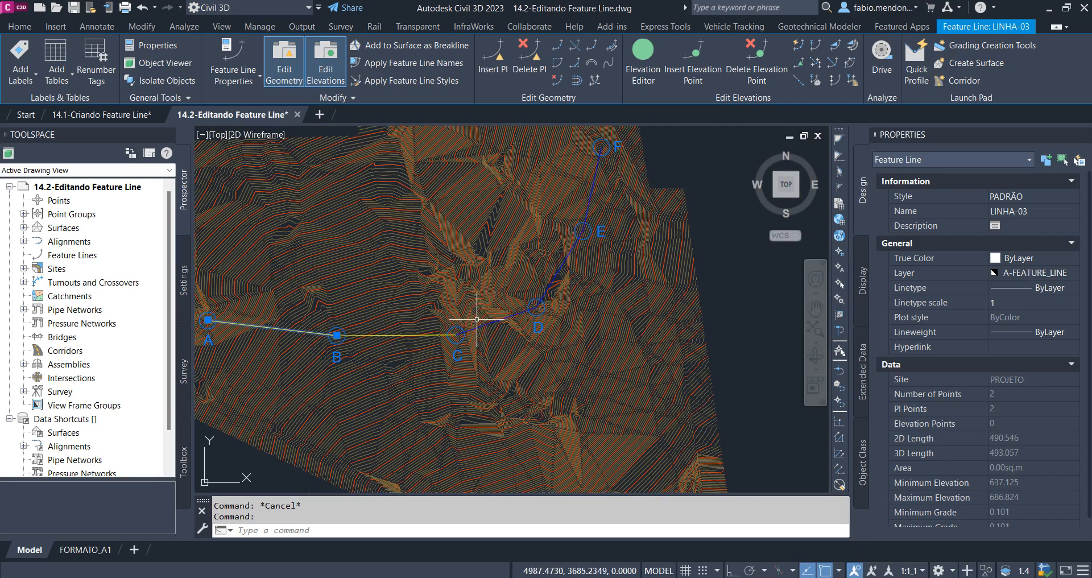
{"action": "key", "text": "Escape"}
Delete the PI at point D from the feature line running from C to F
{"action": "left_click", "coordinate": [496, 320]}
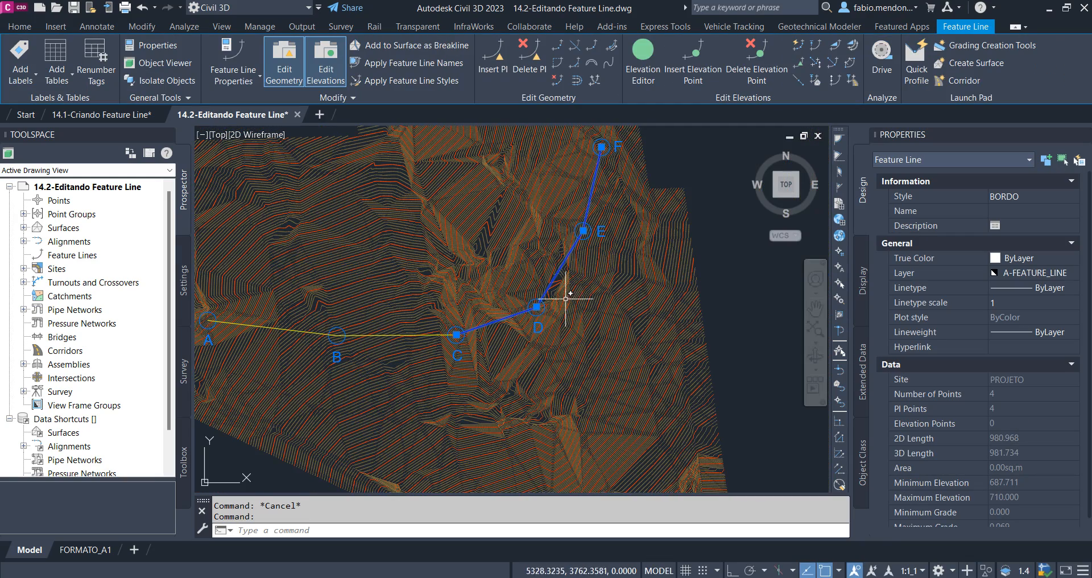
{"action": "left_click", "coordinate": [529, 57]}
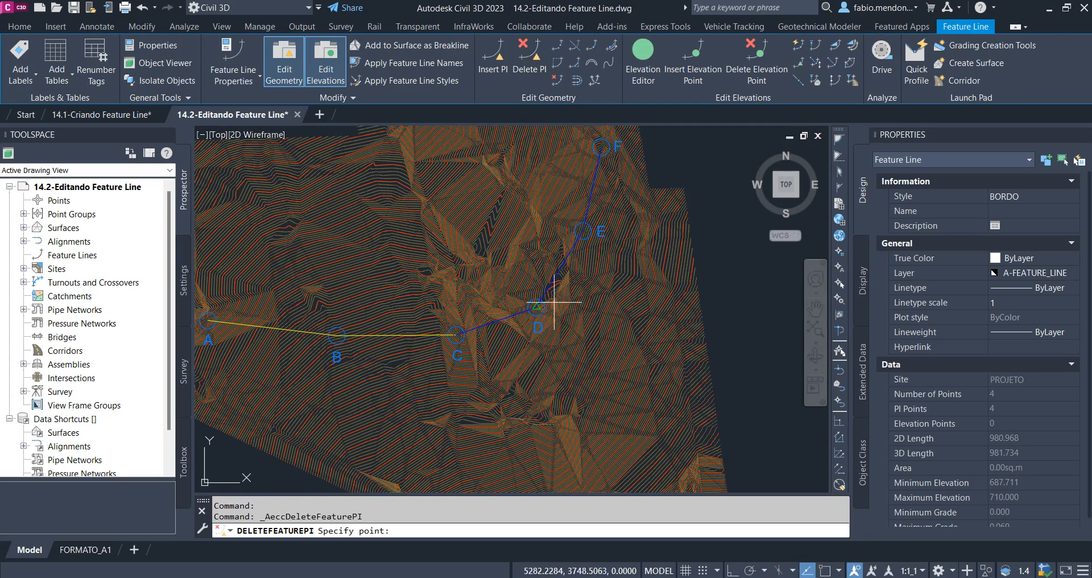
{"action": "scroll", "coordinate": [549, 307], "scroll_direction": "up", "scroll_amount": 5}
{"action": "scroll", "coordinate": [461, 333], "scroll_direction": "down", "scroll_amount": 4}
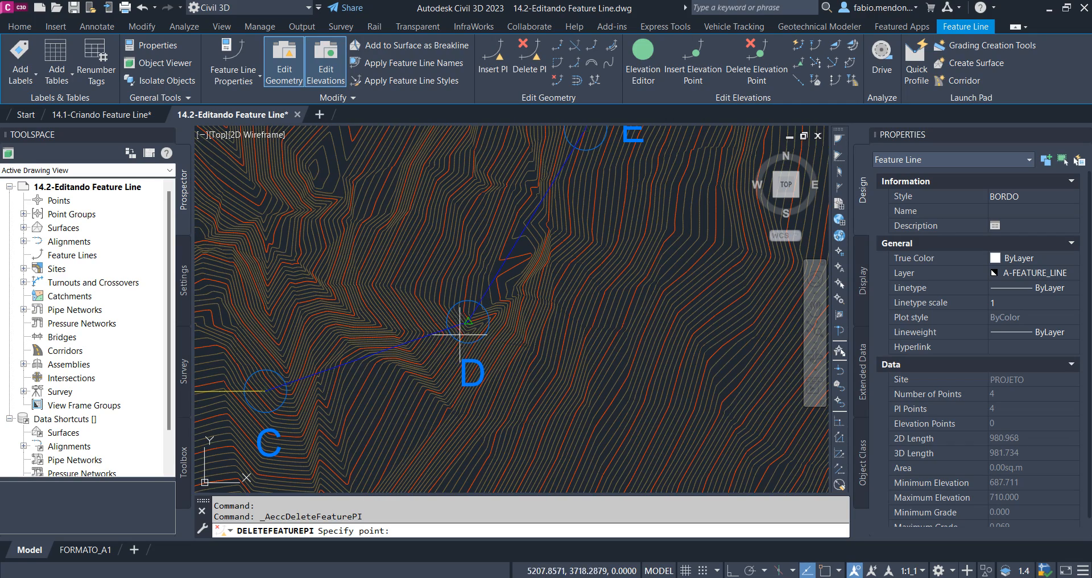
{"action": "scroll", "coordinate": [515, 205], "scroll_direction": "down", "scroll_amount": 2}
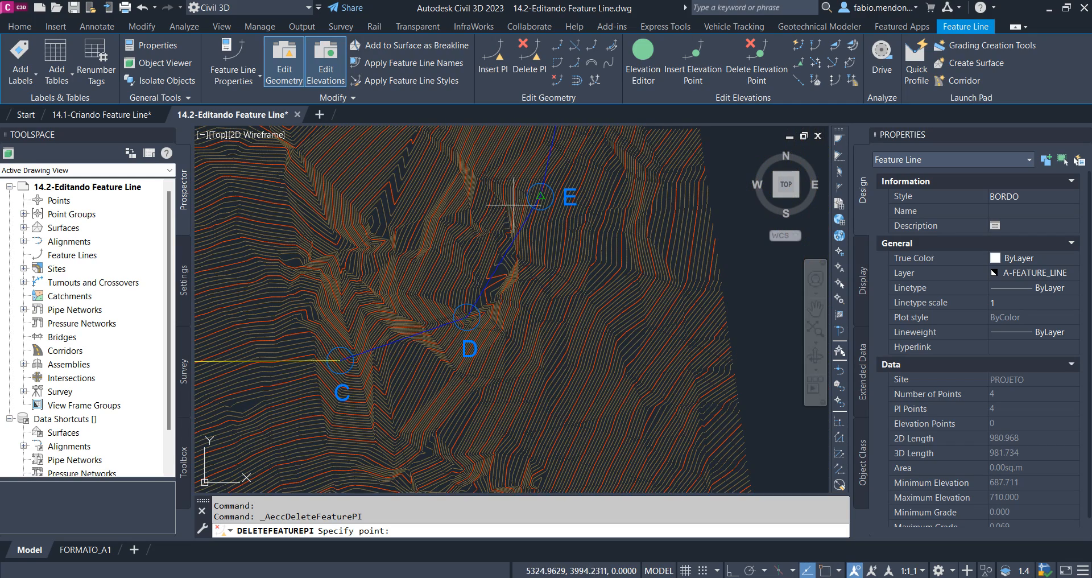
{"action": "scroll", "coordinate": [539, 266], "scroll_direction": "up", "scroll_amount": 1}
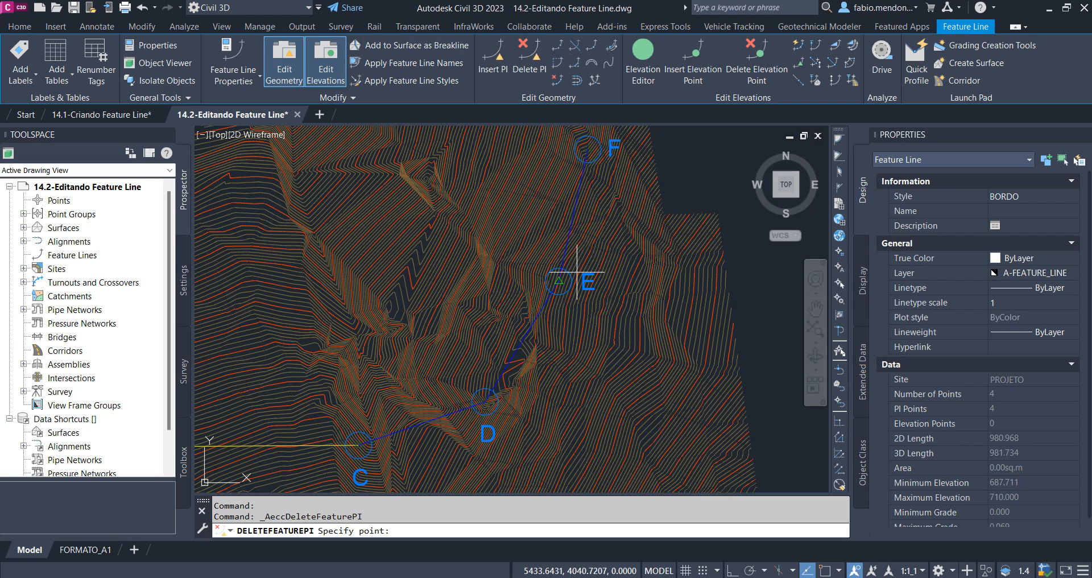
{"action": "scroll", "coordinate": [472, 417], "scroll_direction": "up", "scroll_amount": 2}
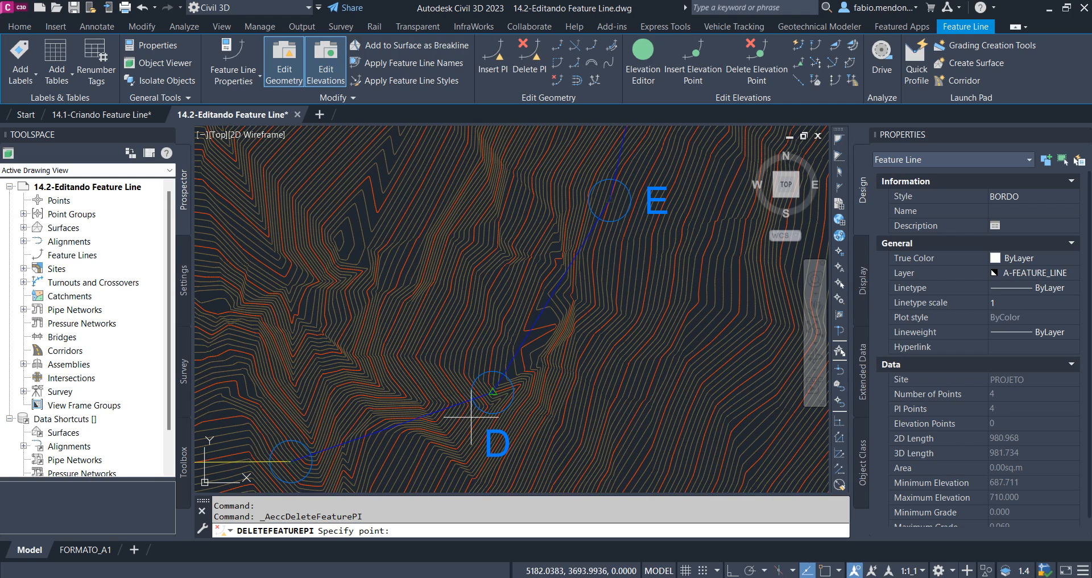
{"action": "left_click", "coordinate": [481, 392]}
{"action": "scroll", "coordinate": [521, 342], "scroll_direction": "down", "scroll_amount": 1}
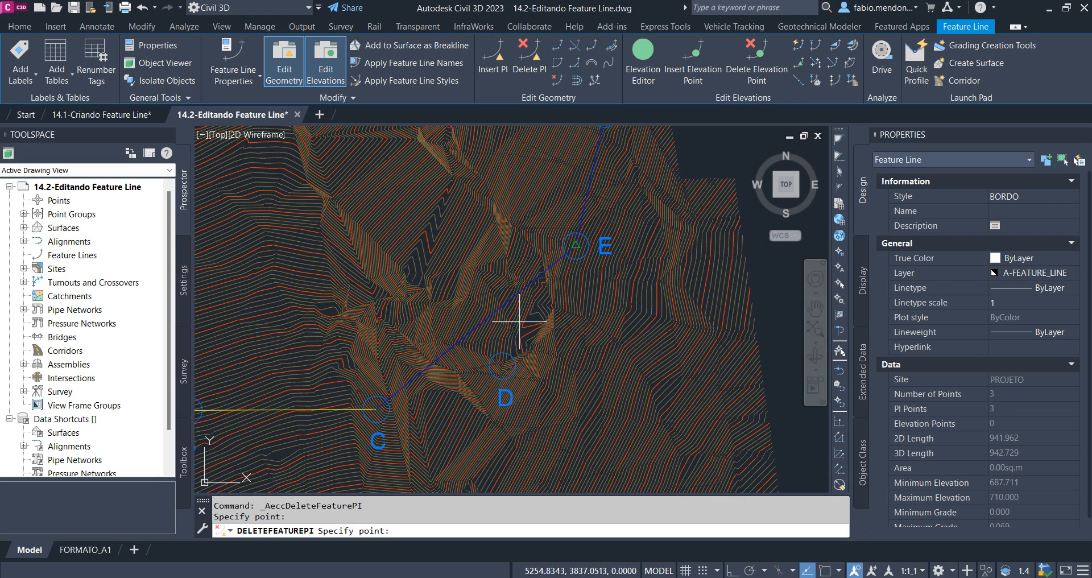
{"action": "key", "text": "Return"}
{"action": "scroll", "coordinate": [535, 336], "scroll_direction": "down", "scroll_amount": 2}
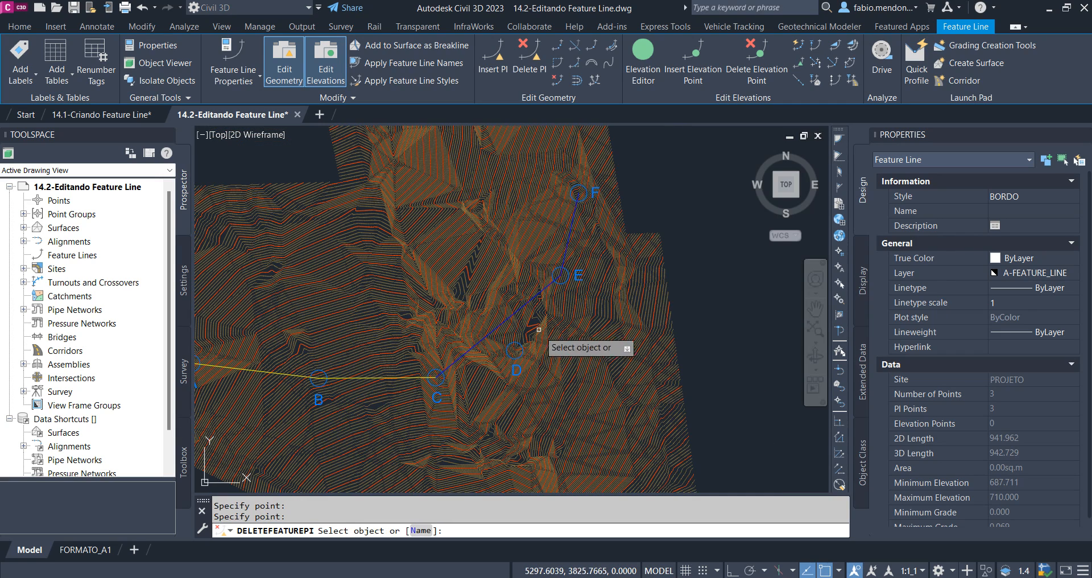
{"action": "key", "text": "Escape"}
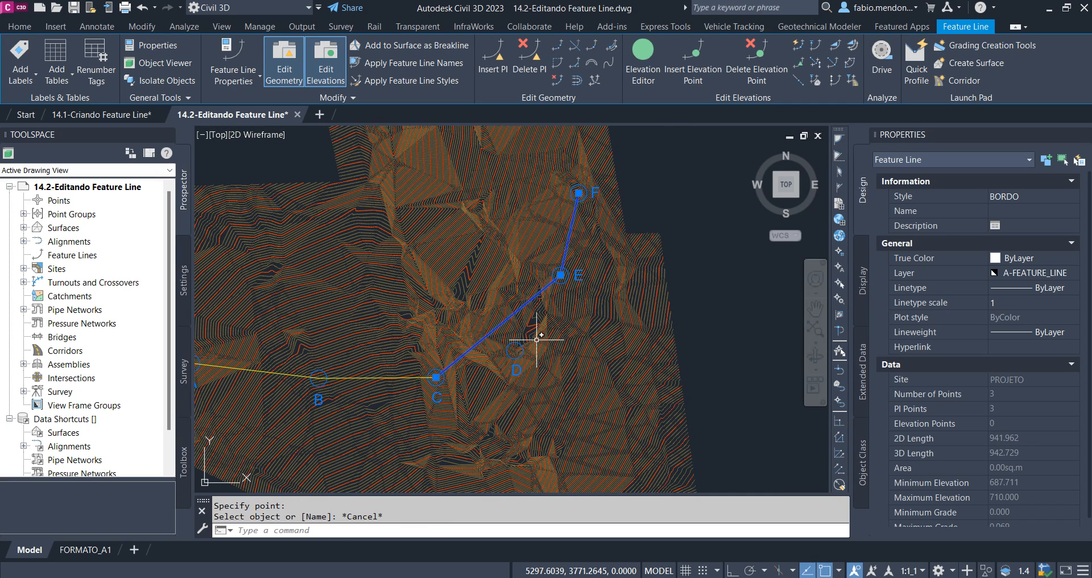
Insert a PI at point D on the feature line from C to F with elevation 710
{"action": "left_click", "coordinate": [498, 63]}
{"action": "scroll", "coordinate": [522, 356], "scroll_direction": "up", "scroll_amount": 5}
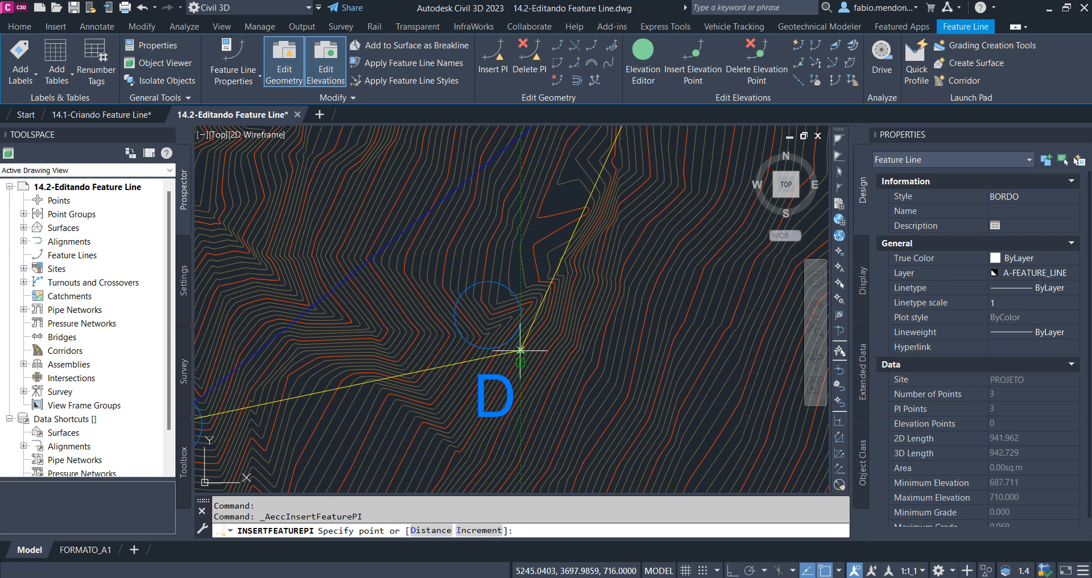
{"action": "left_click", "coordinate": [485, 313]}
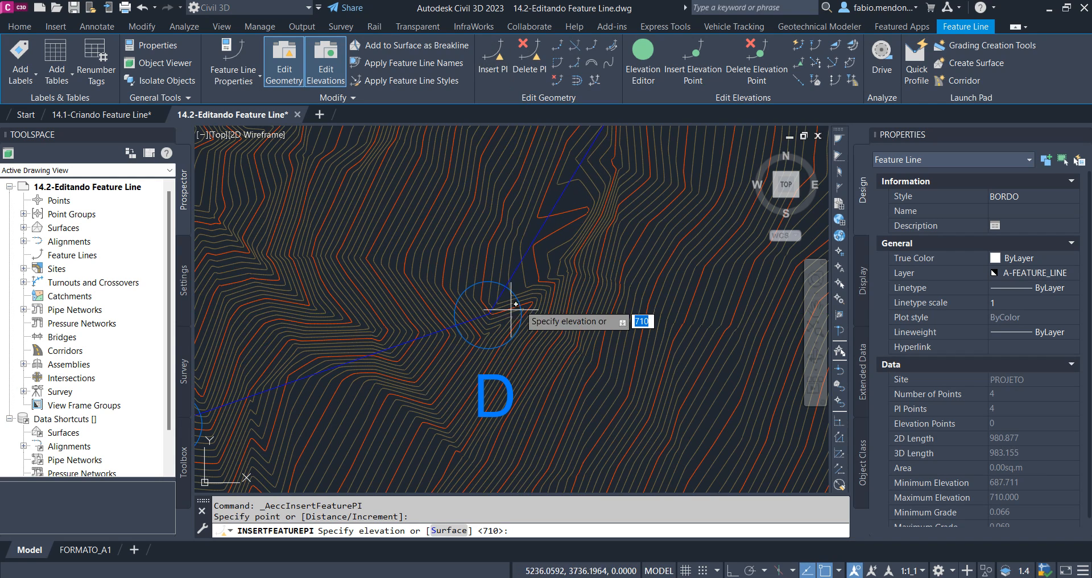
{"action": "key", "text": "Return"}
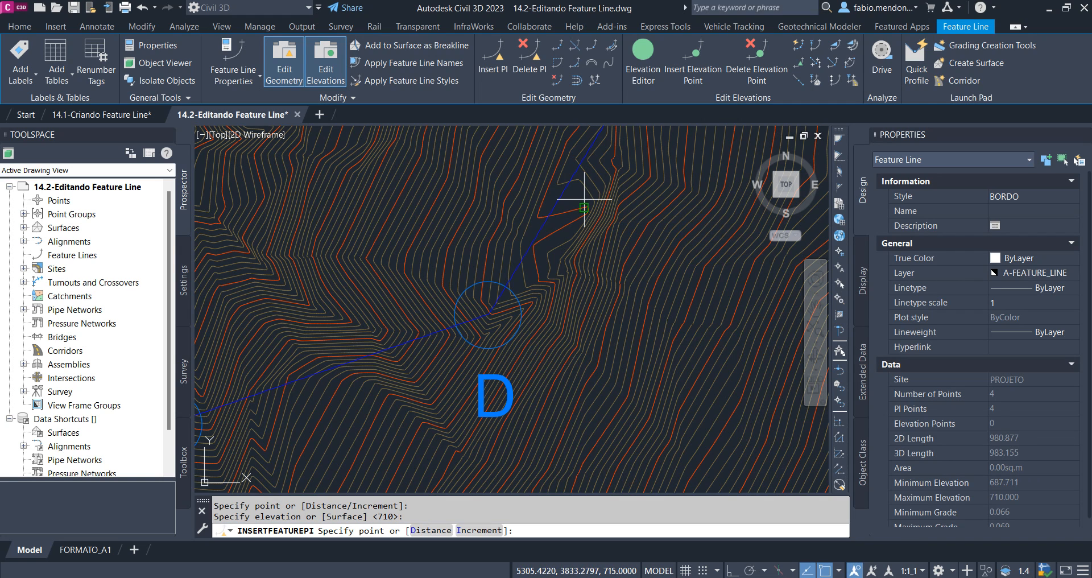
Insert two more PIs between D and E on the feature line, at elevations 718 and 729
{"action": "left_click", "coordinate": [604, 179]}
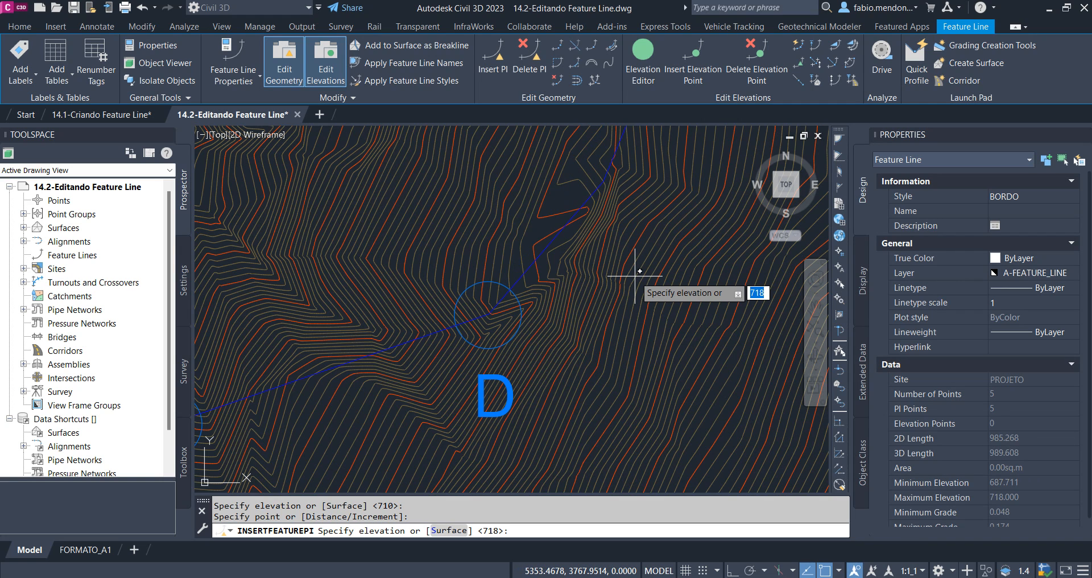
{"action": "key", "text": "Return"}
{"action": "mouse_move", "coordinate": [636, 276]}
{"action": "middle_mouse_down"}
{"action": "mouse_move", "coordinate": [512, 431]}
{"action": "mouse_move", "coordinate": [529, 445]}
{"action": "middle_mouse_up"}
{"action": "left_click", "coordinate": [571, 308]}
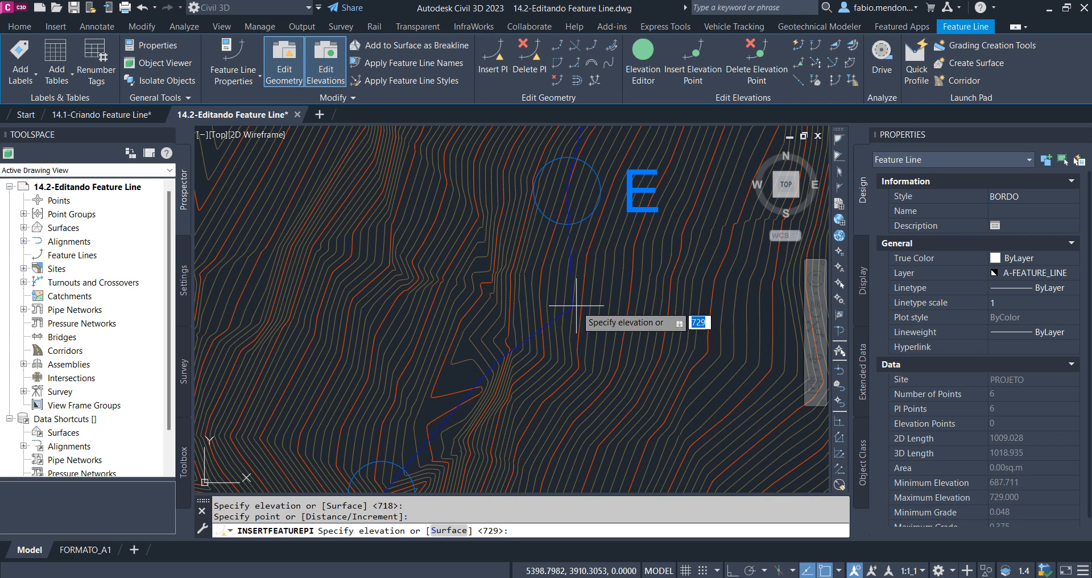
{"action": "key", "text": "Return"}
{"action": "key", "text": "Return"}
{"action": "scroll", "coordinate": [613, 284], "scroll_direction": "down", "scroll_amount": 4}
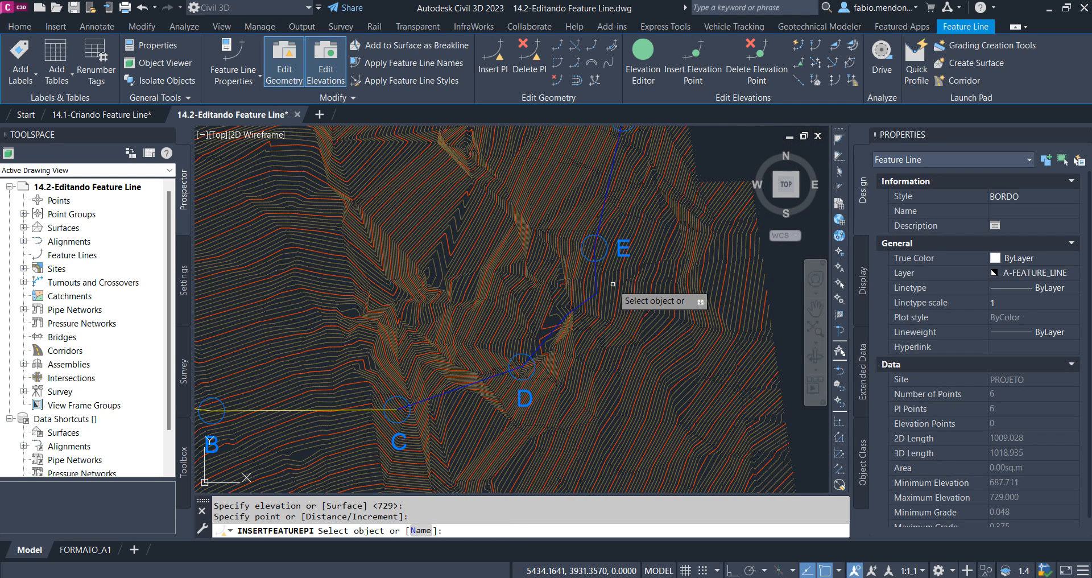
{"action": "key", "text": "Escape"}
Inspect the vertices of the edited feature line between C and F
{"action": "left_click", "coordinate": [584, 303]}
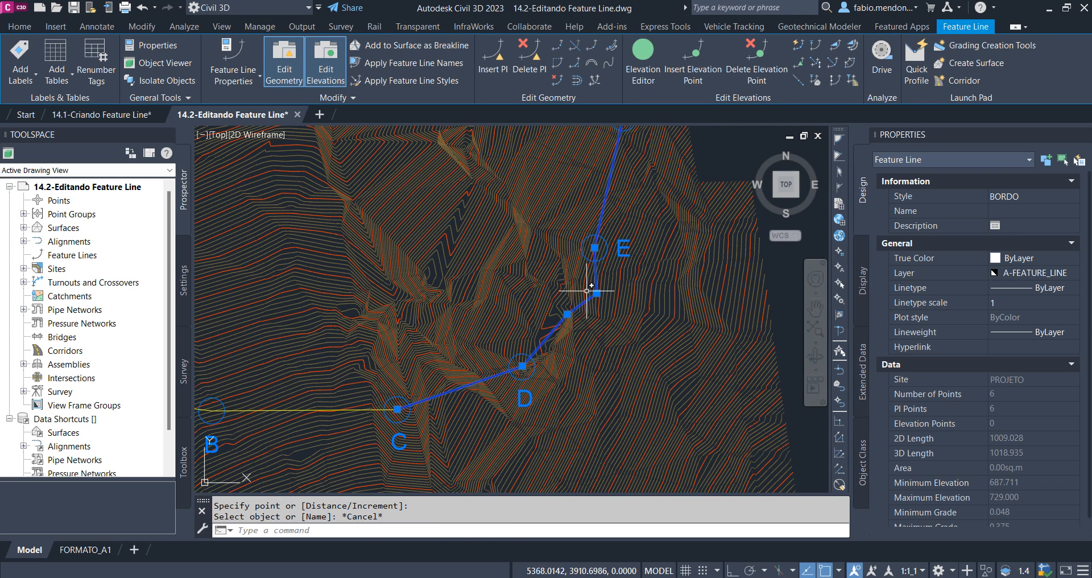
{"action": "scroll", "coordinate": [588, 337], "scroll_direction": "down", "scroll_amount": 2}
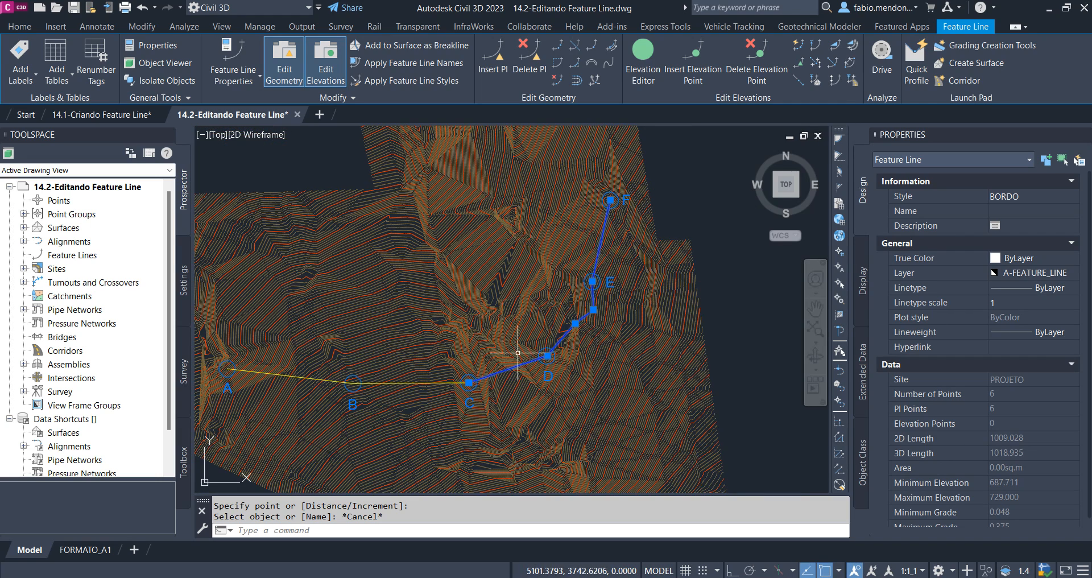
{"action": "middle_click_drag", "start_coordinate": [548, 356], "coordinate": [513, 356]}
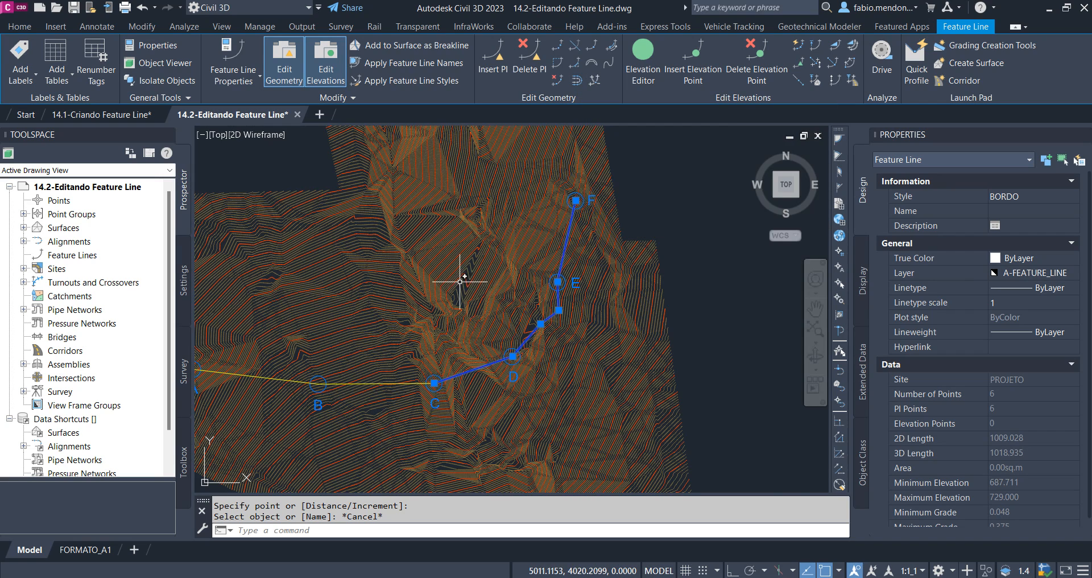
{"action": "scroll", "coordinate": [460, 281], "scroll_direction": "up", "scroll_amount": 5}
{"action": "key", "text": "Escape"}
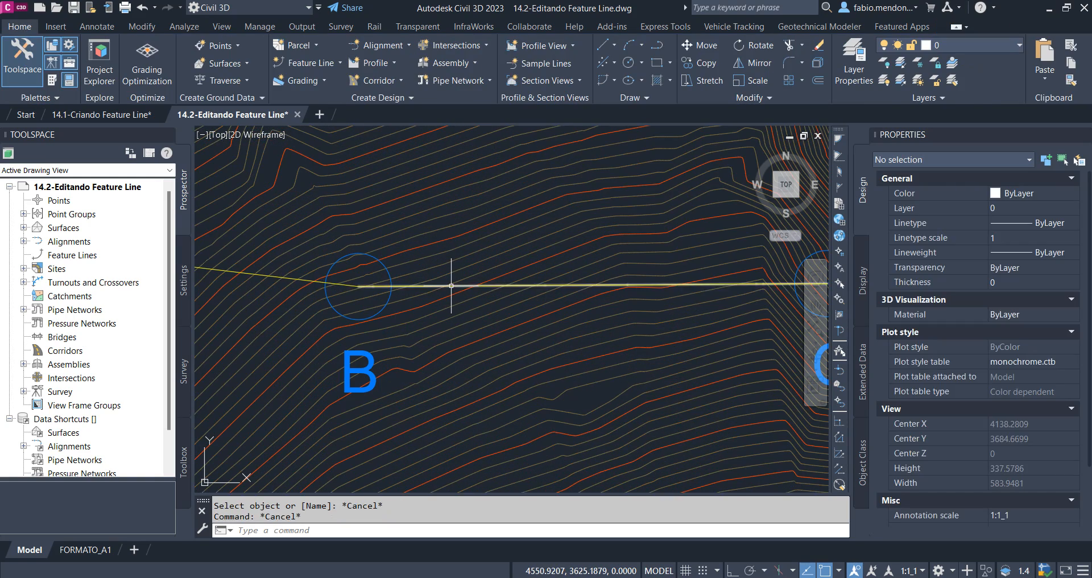
Offset the feature line between B and C by a distance of 1 toward its north side
{"action": "left_click", "coordinate": [451, 285]}
{"action": "scroll", "coordinate": [451, 286], "scroll_direction": "down", "scroll_amount": 2}
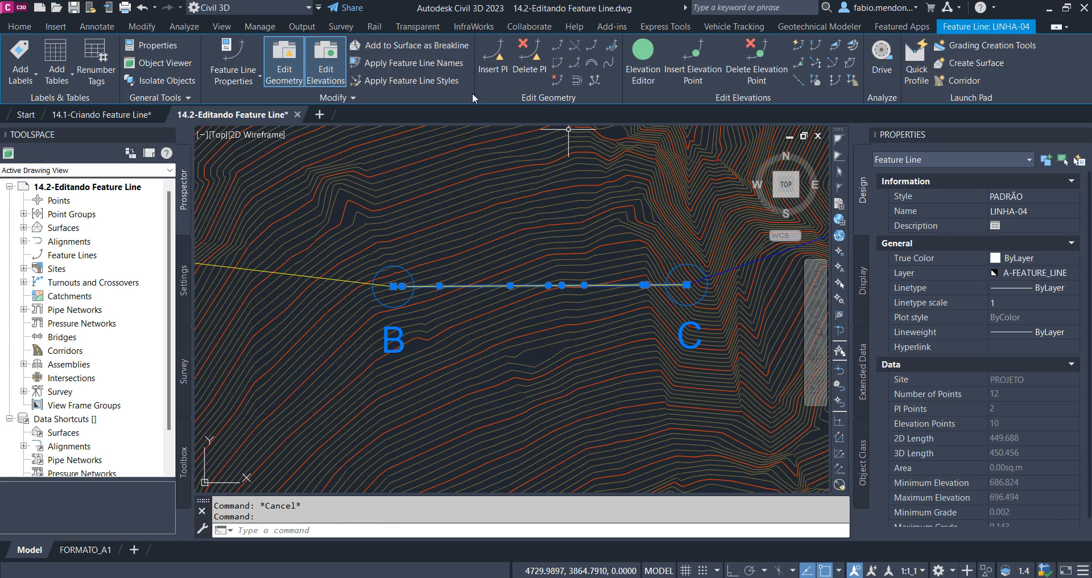
{"action": "left_click", "coordinate": [578, 84]}
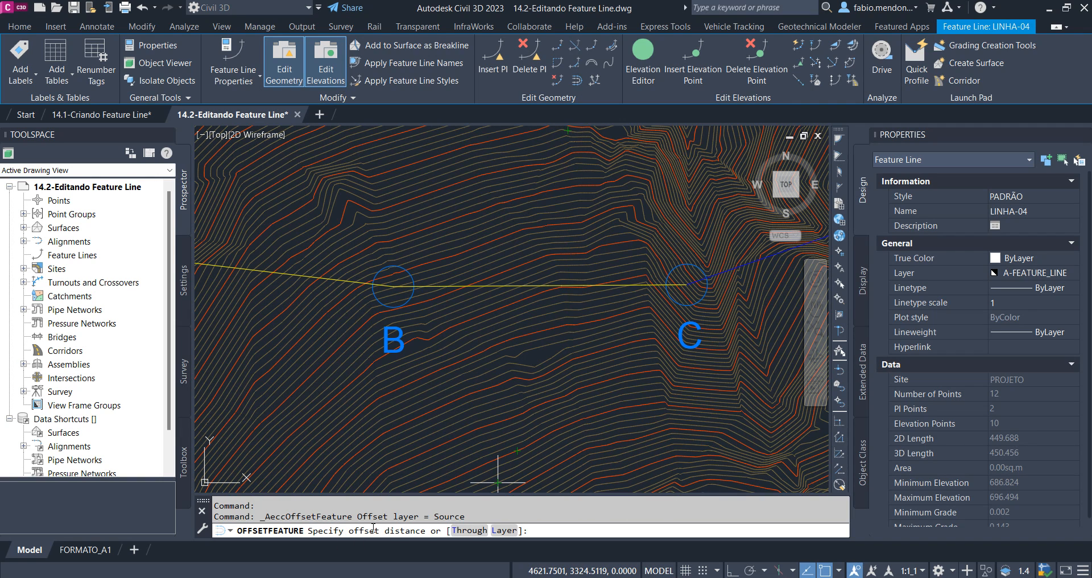
{"action": "scroll", "coordinate": [484, 312], "scroll_direction": "up", "scroll_amount": 2}
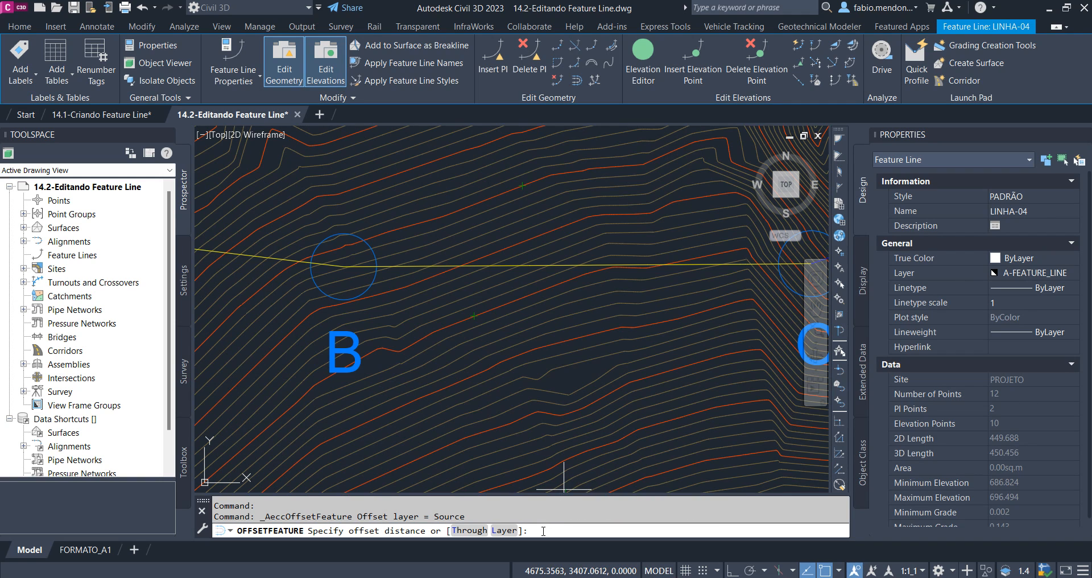
{"action": "type", "text": "1"}
{"action": "key", "text": "Return"}
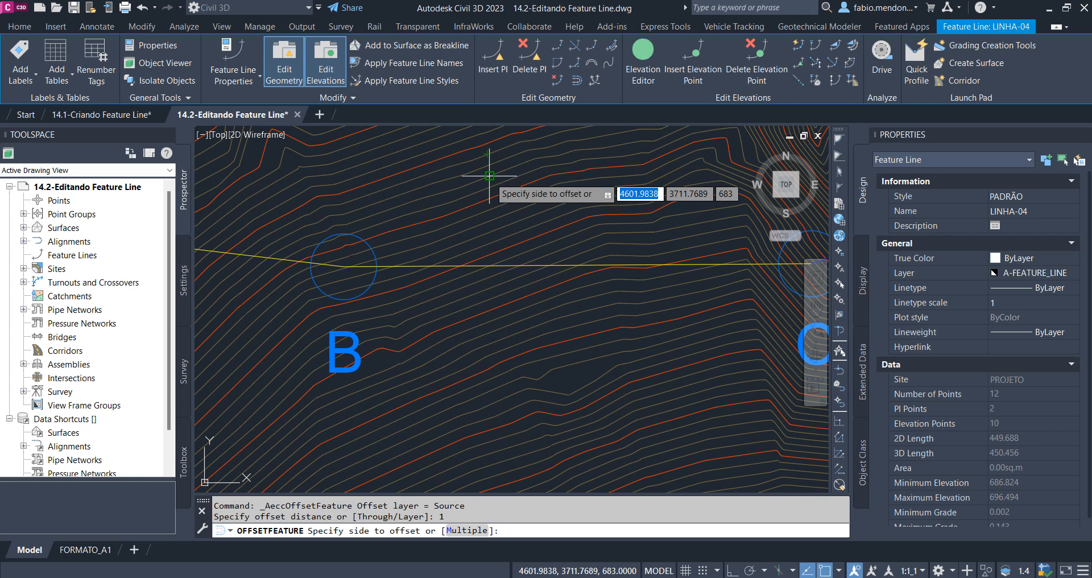
{"action": "middle_click_drag", "start_coordinate": [532, 250], "coordinate": [510, 364]}
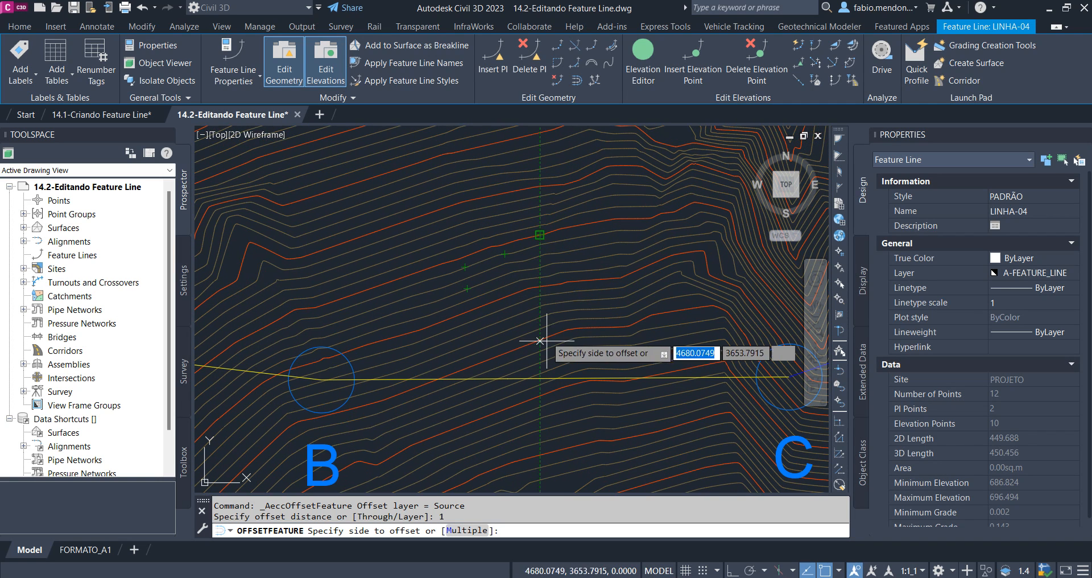
{"action": "left_click", "coordinate": [534, 293]}
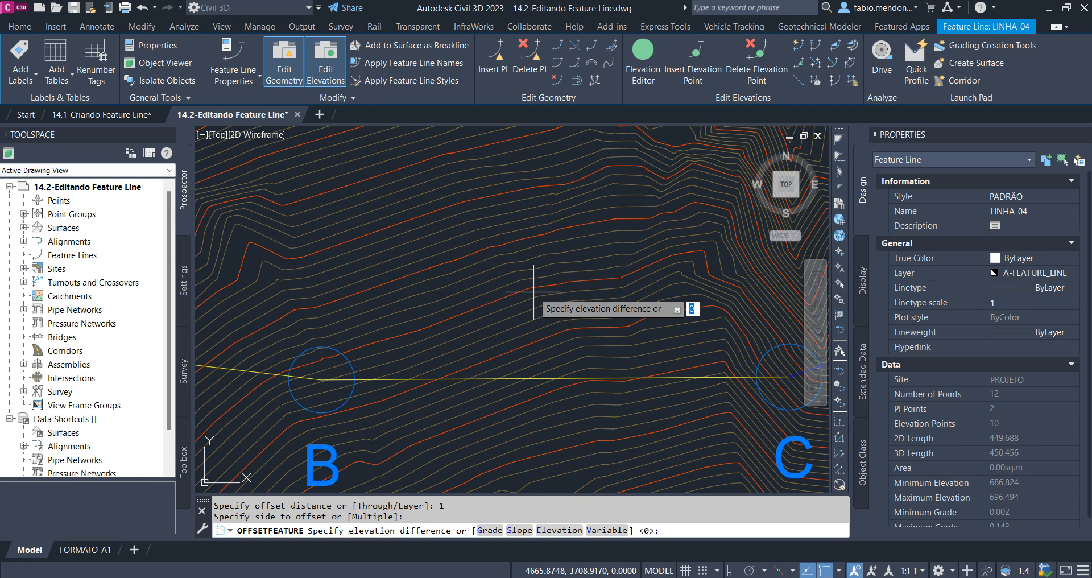
Apply an elevation difference of 1 to the offset of the B–C feature line and finish the offset command
{"action": "middle_click_drag", "start_coordinate": [524, 340], "coordinate": [450, 222]}
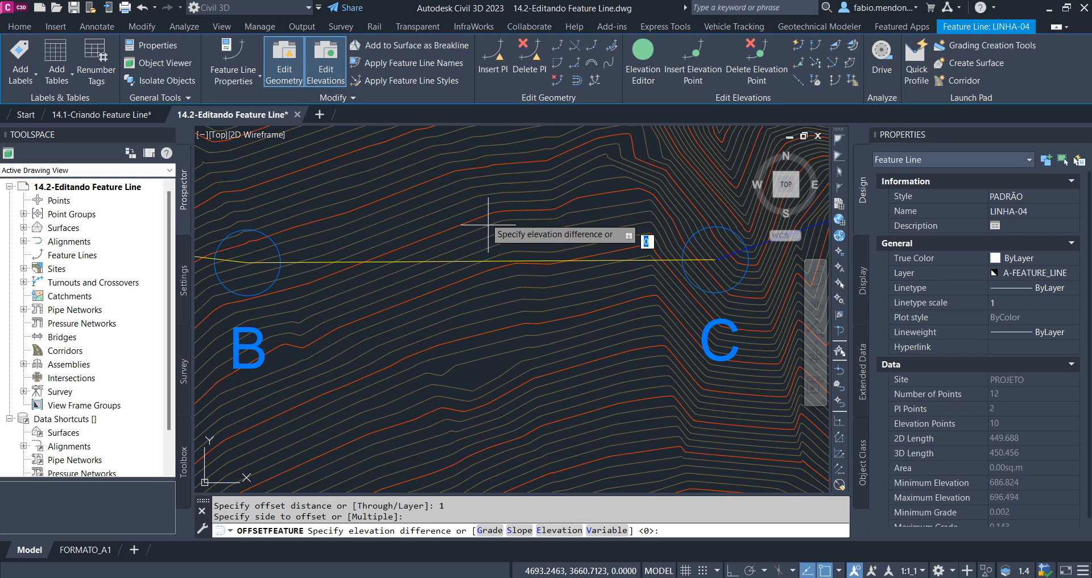
{"action": "middle_click_drag", "start_coordinate": [488, 224], "coordinate": [519, 296]}
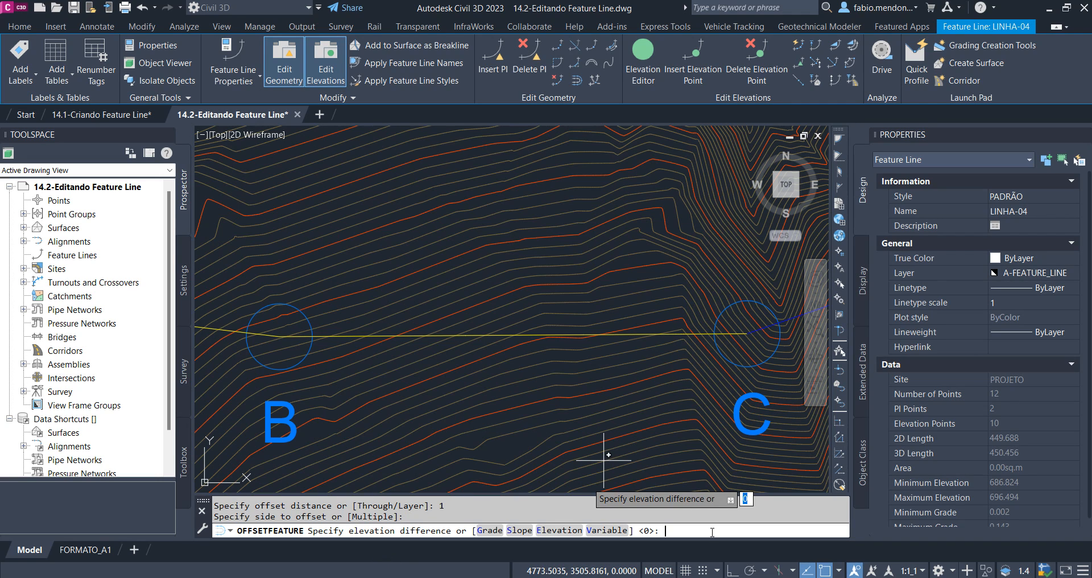
{"action": "type", "text": "1"}
{"action": "key", "text": "Return"}
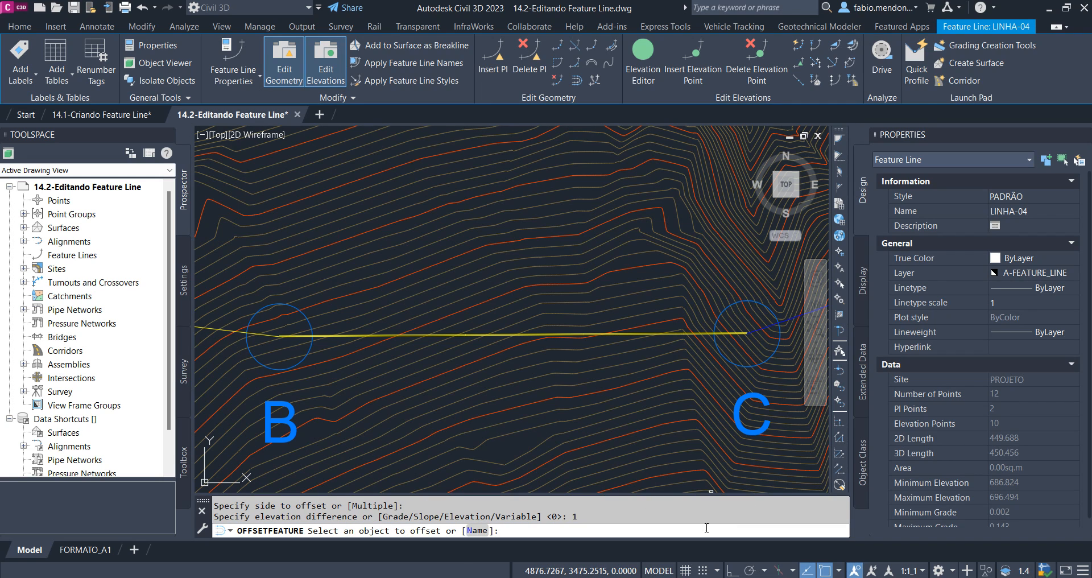
{"action": "key", "text": "Return"}
{"action": "scroll", "coordinate": [274, 348], "scroll_direction": "up", "scroll_amount": 10}
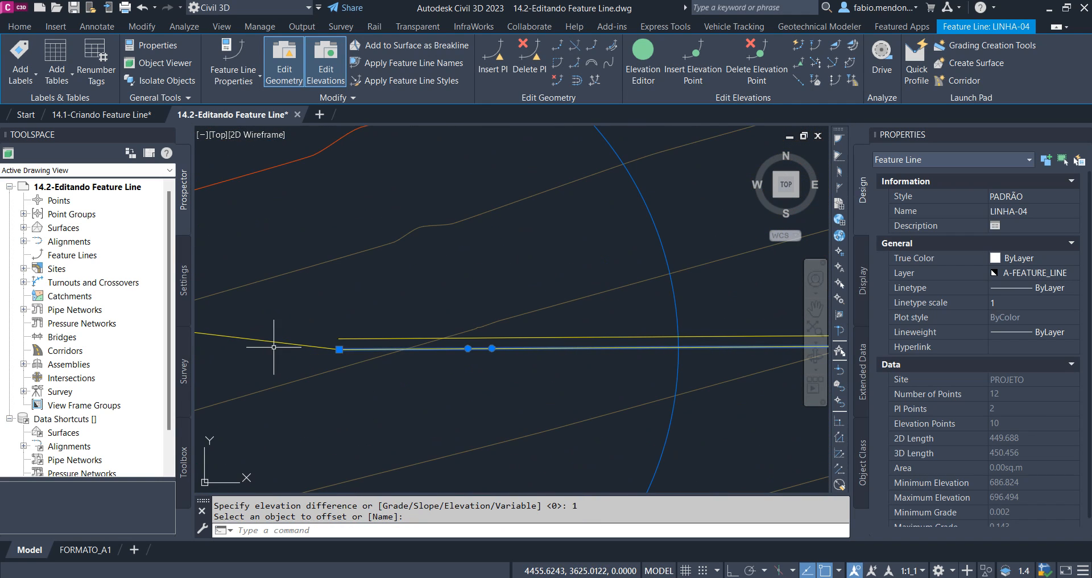
Compare the station elevations of the offset feature line with those of the original line between B and C
{"action": "key", "text": "Escape"}
{"action": "left_click", "coordinate": [365, 339]}
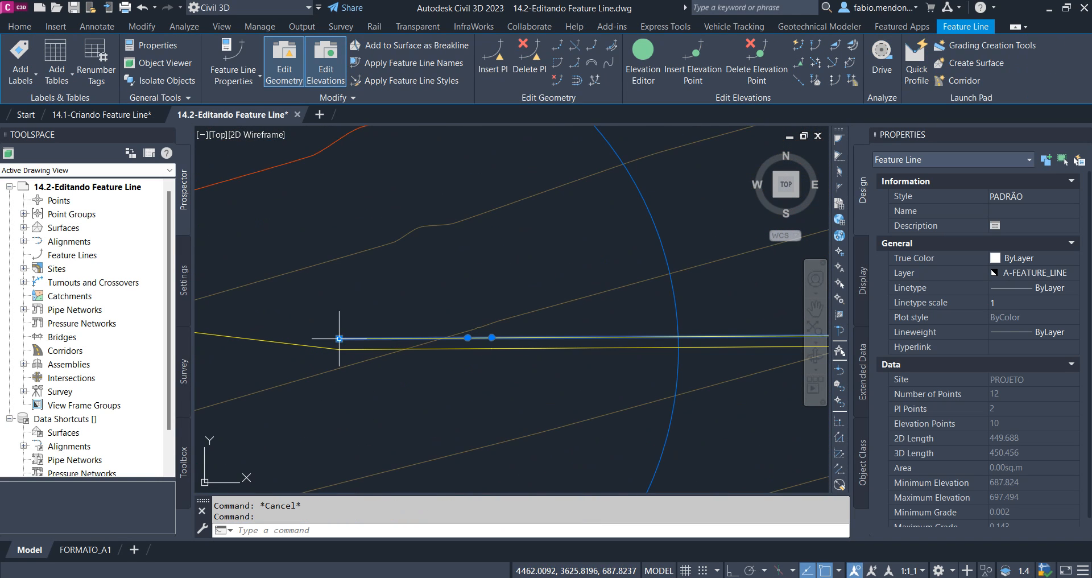
{"action": "left_click", "coordinate": [637, 83]}
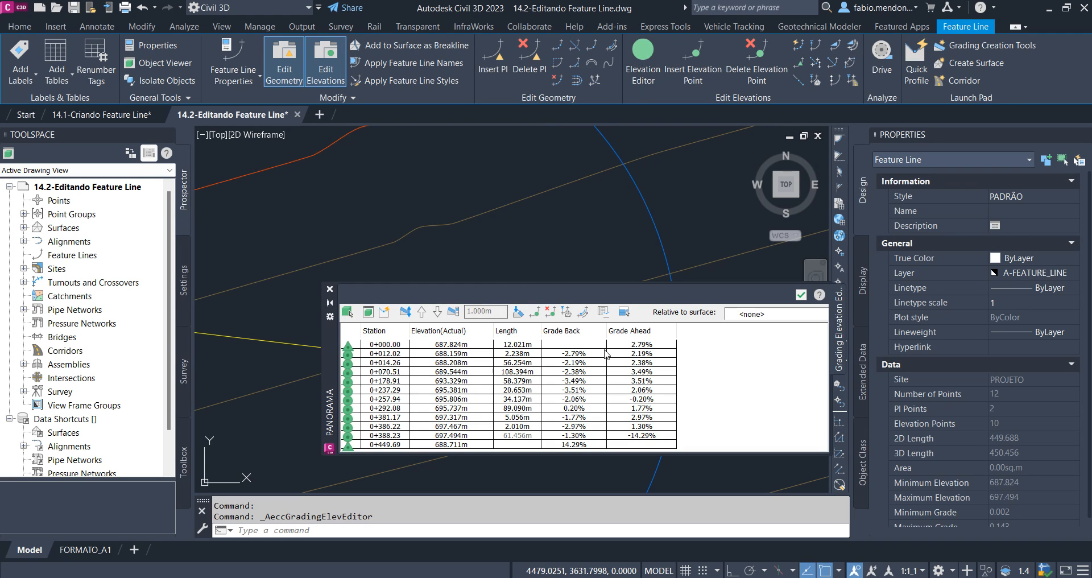
{"action": "left_click", "coordinate": [801, 295]}
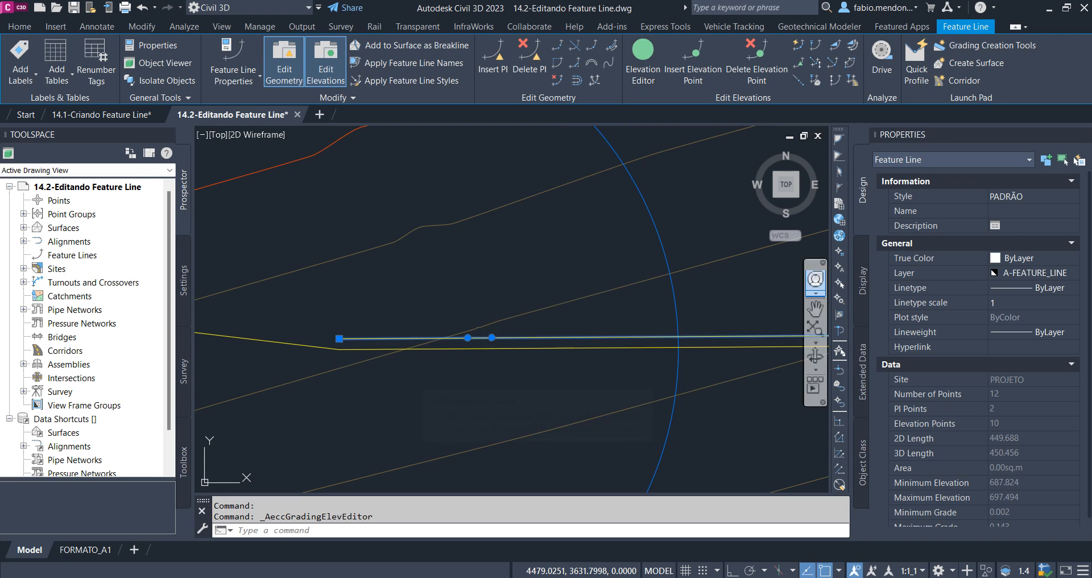
{"action": "key", "text": "Escape"}
{"action": "left_click", "coordinate": [438, 347]}
{"action": "left_click", "coordinate": [639, 64]}
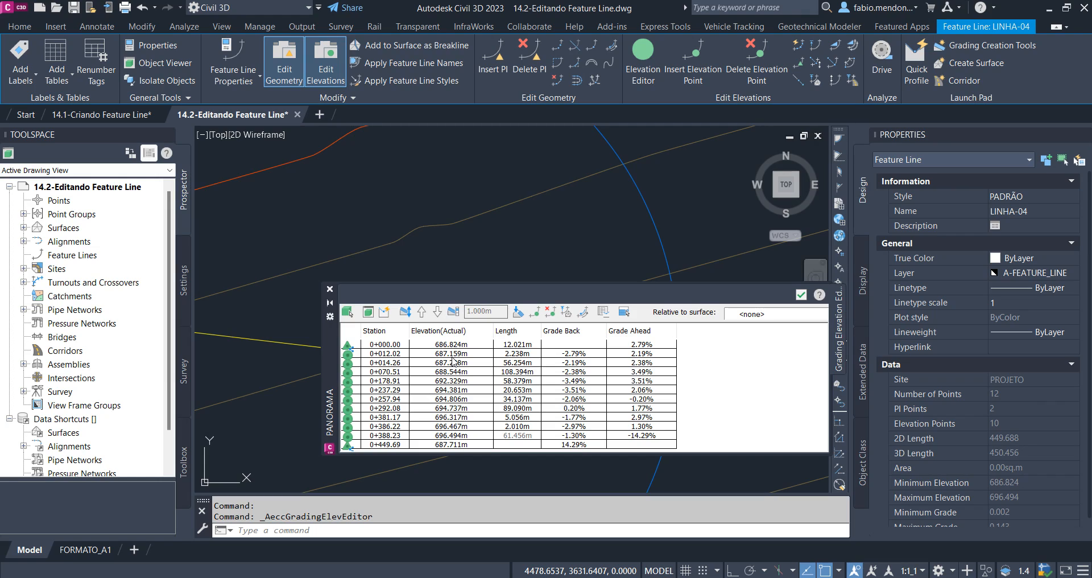
{"action": "left_click", "coordinate": [801, 295]}
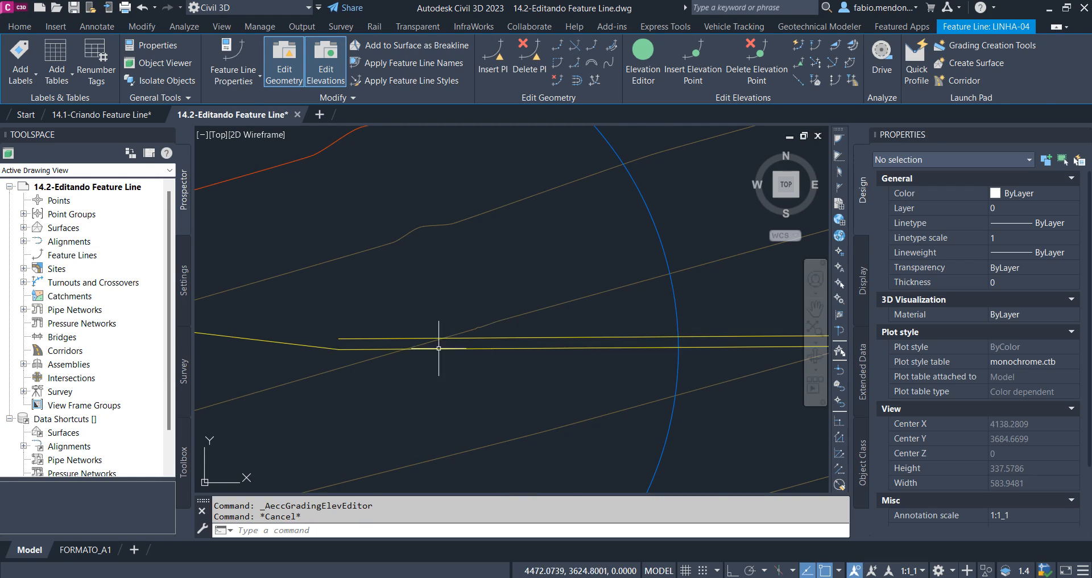
Open the offset feature line in the Elevation Editor, highlight several of its stations, and place the editor clear of the line
{"action": "scroll", "coordinate": [399, 337], "scroll_direction": "down", "scroll_amount": 6}
{"action": "scroll", "coordinate": [451, 316], "scroll_direction": "up", "scroll_amount": 8}
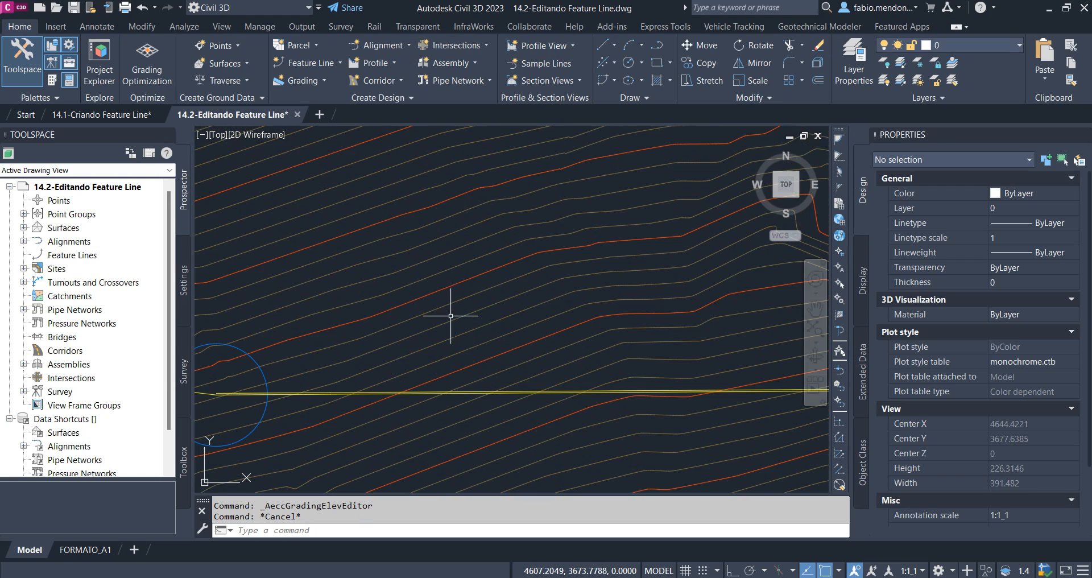
{"action": "scroll", "coordinate": [584, 340], "scroll_direction": "down", "scroll_amount": 5}
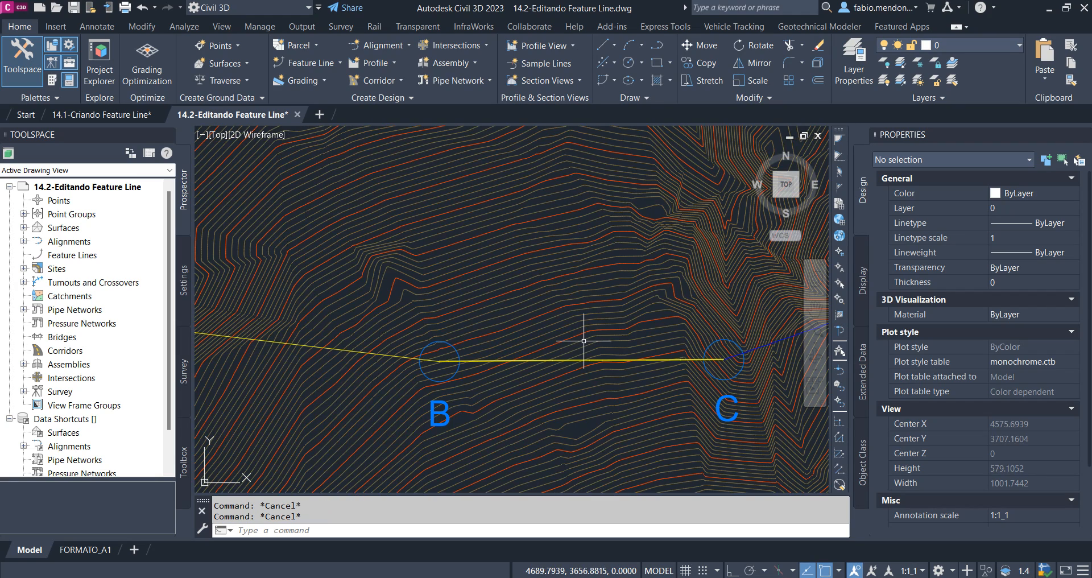
{"action": "middle_click_drag", "start_coordinate": [638, 327], "coordinate": [503, 360]}
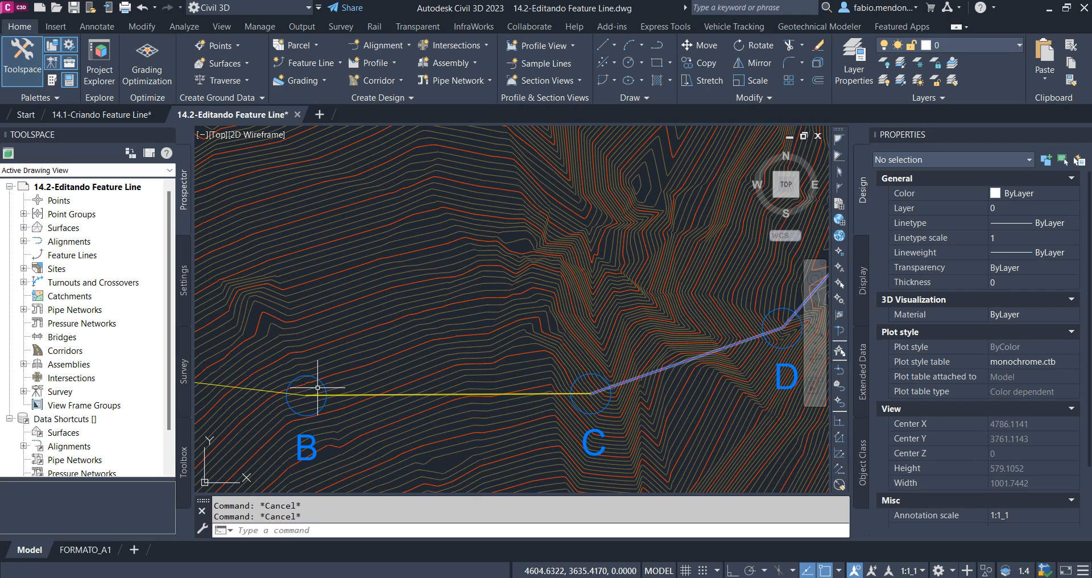
{"action": "scroll", "coordinate": [253, 391], "scroll_direction": "up", "scroll_amount": 4}
{"action": "scroll", "coordinate": [450, 398], "scroll_direction": "up", "scroll_amount": 4}
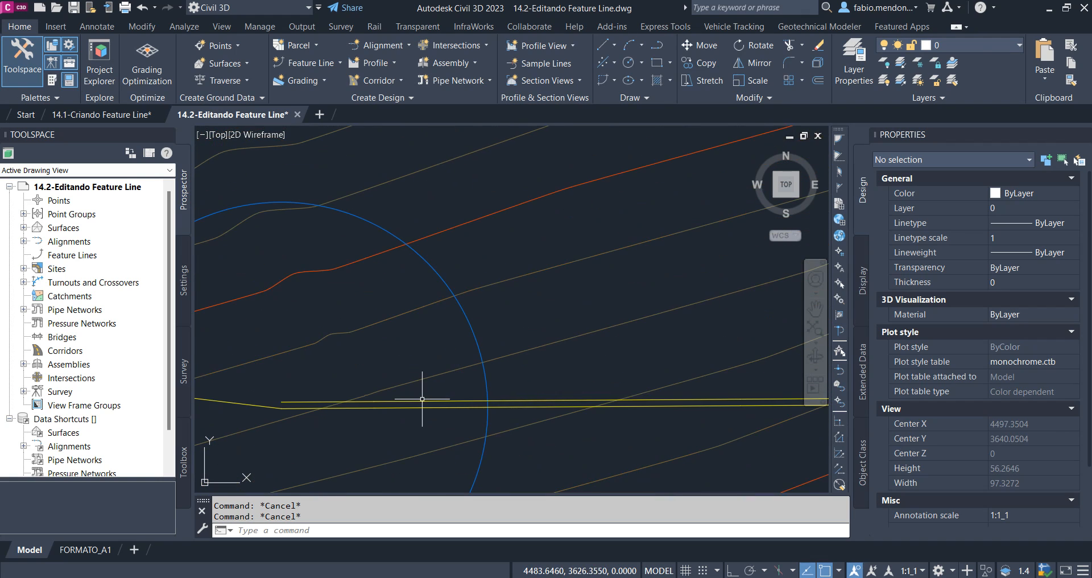
{"action": "left_click", "coordinate": [427, 399]}
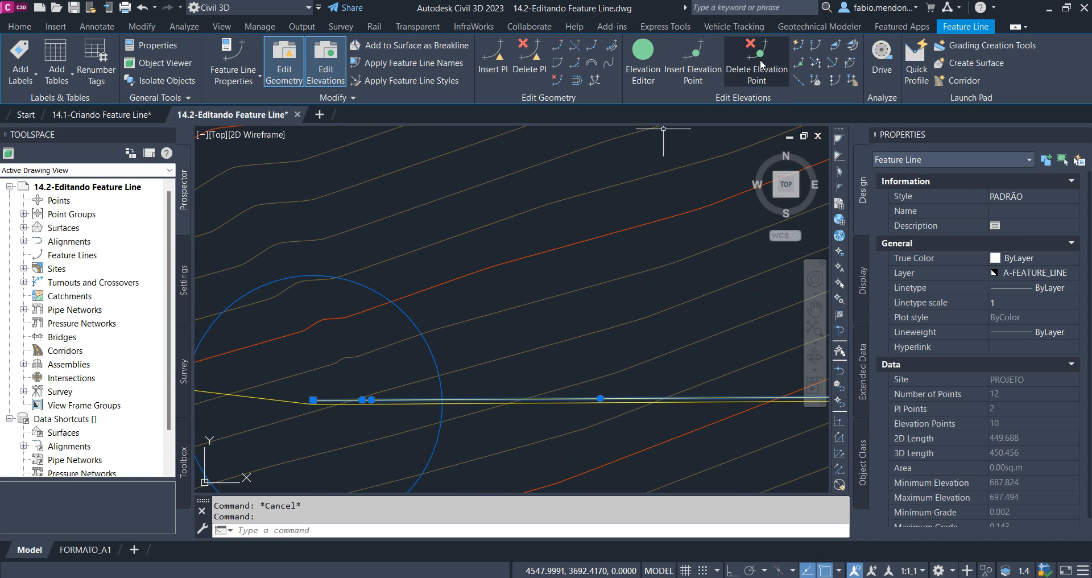
{"action": "left_click", "coordinate": [645, 50]}
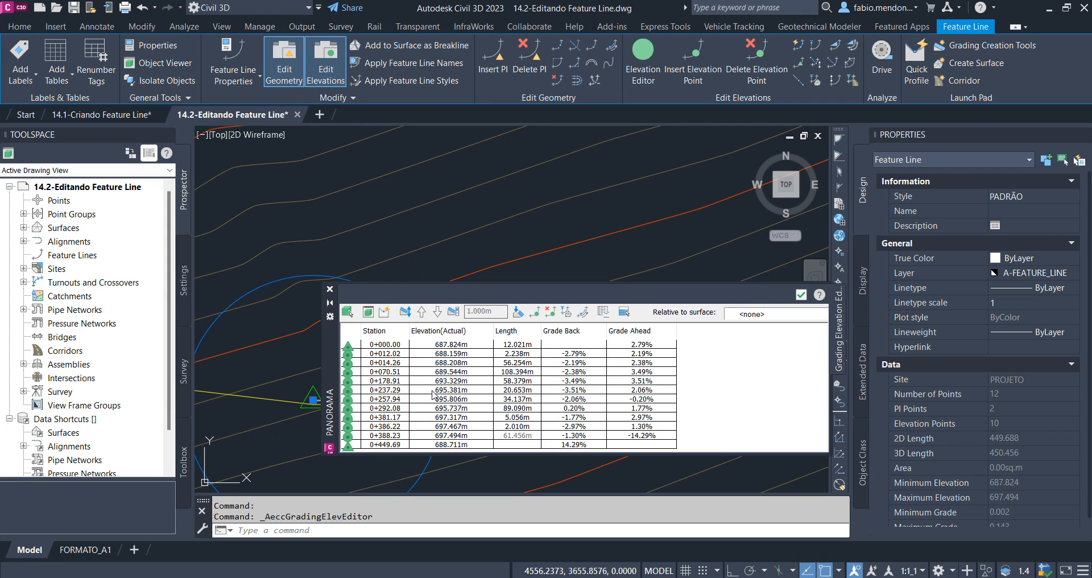
{"action": "left_click", "coordinate": [395, 346]}
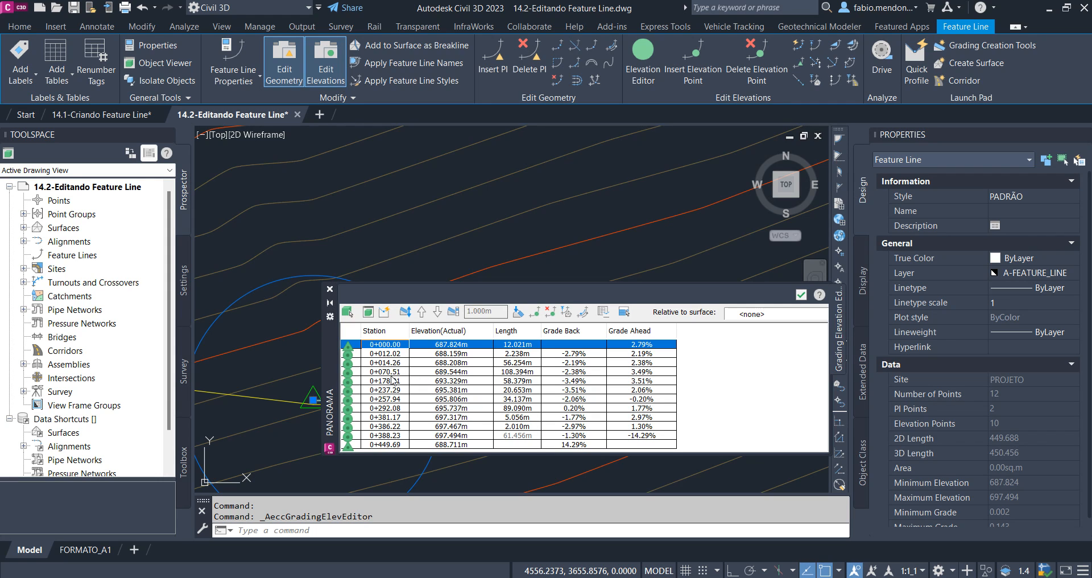
{"action": "left_click", "coordinate": [386, 364]}
{"action": "left_click", "coordinate": [392, 392]}
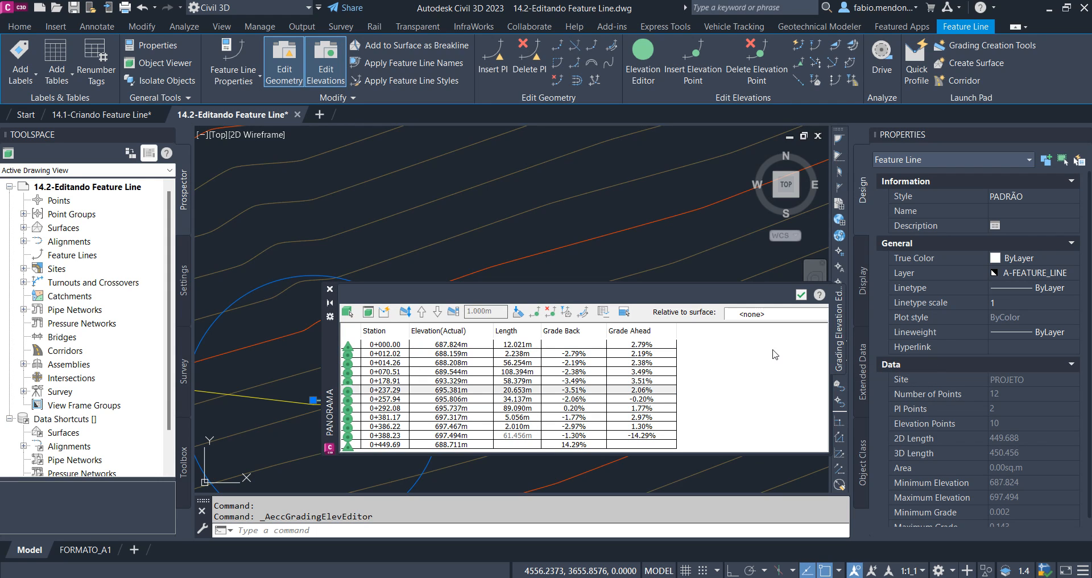
{"action": "left_click_drag", "start_coordinate": [337, 342], "coordinate": [265, 175]}
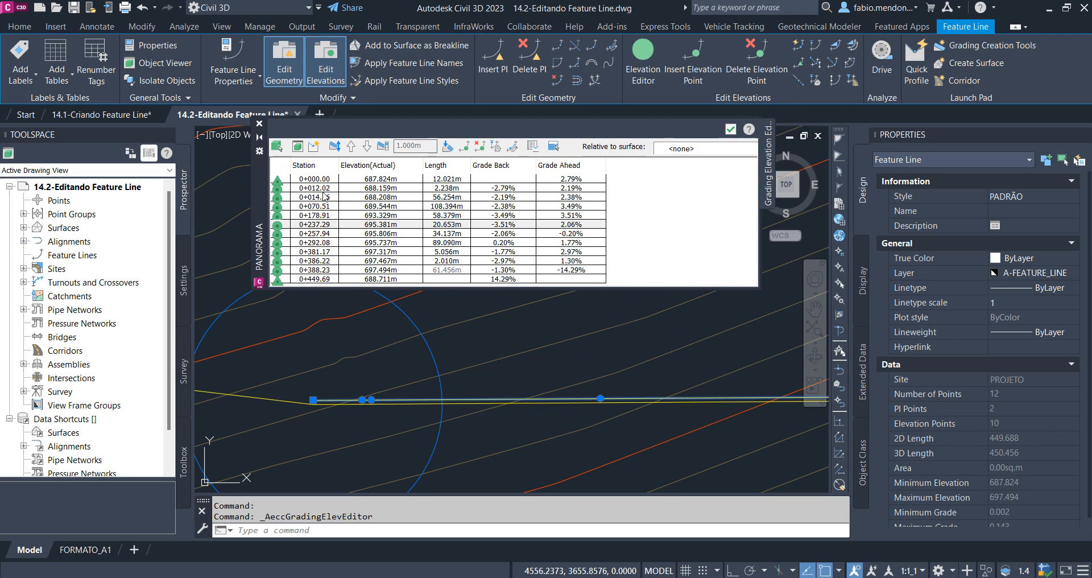
Set the offset feature line's elevation at station 0+012.02 to 688 m
{"action": "left_click", "coordinate": [391, 188]}
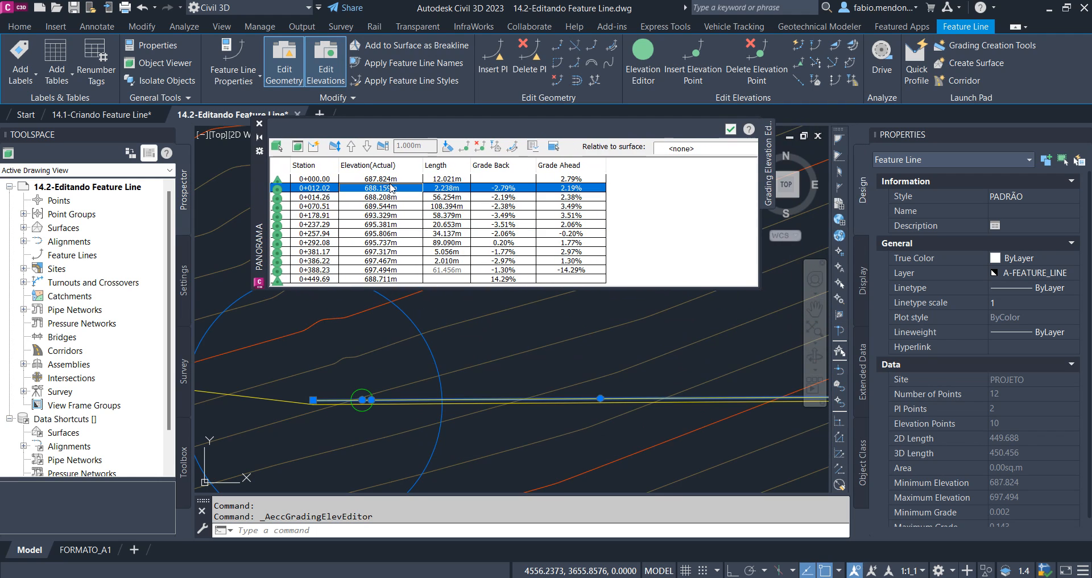
{"action": "left_click", "coordinate": [391, 188]}
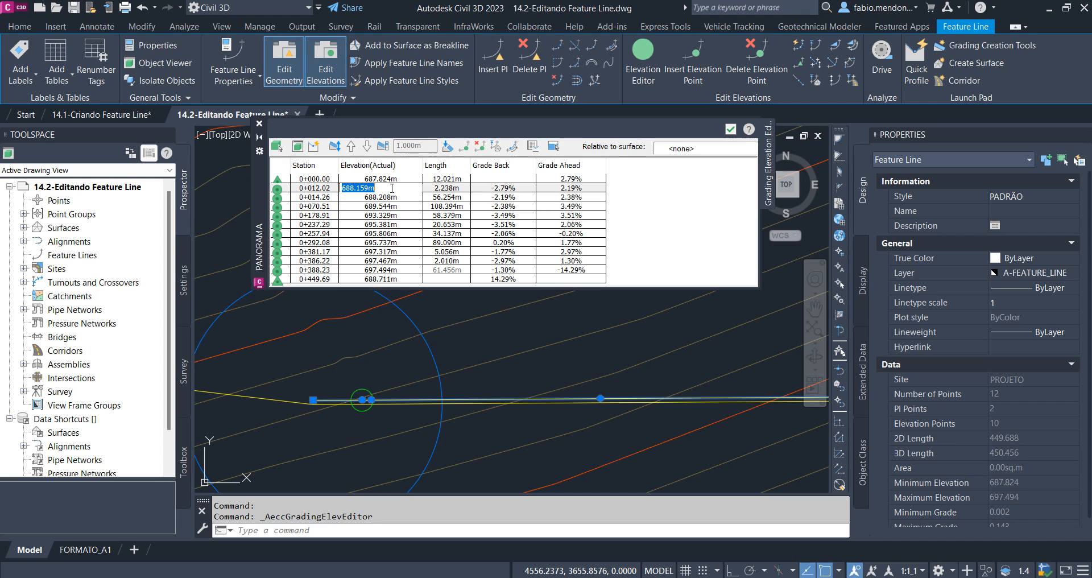
{"action": "type", "text": "688"}
{"action": "key", "text": "Return"}
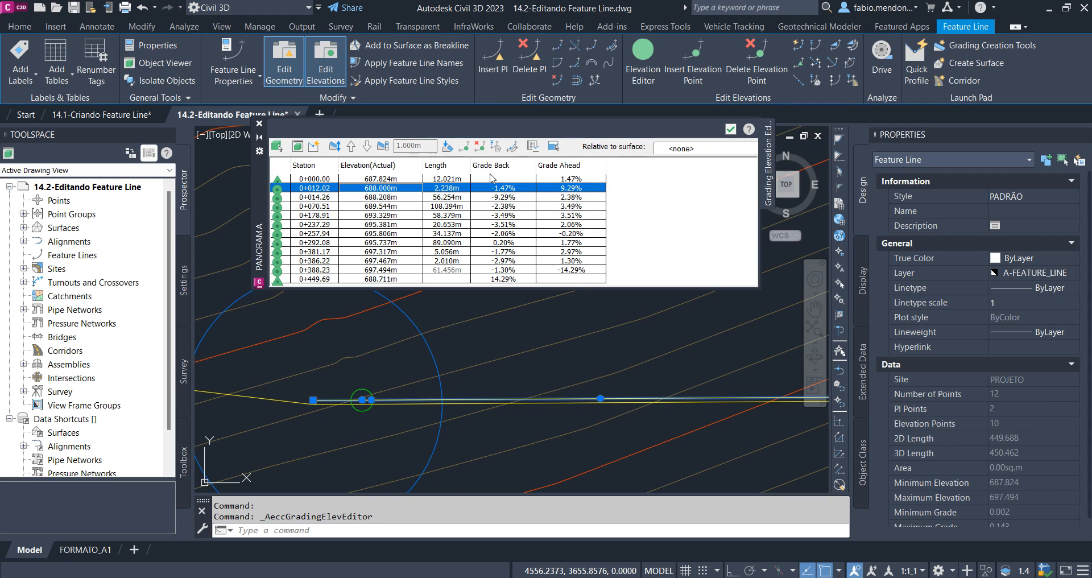
{"action": "left_click", "coordinate": [513, 189]}
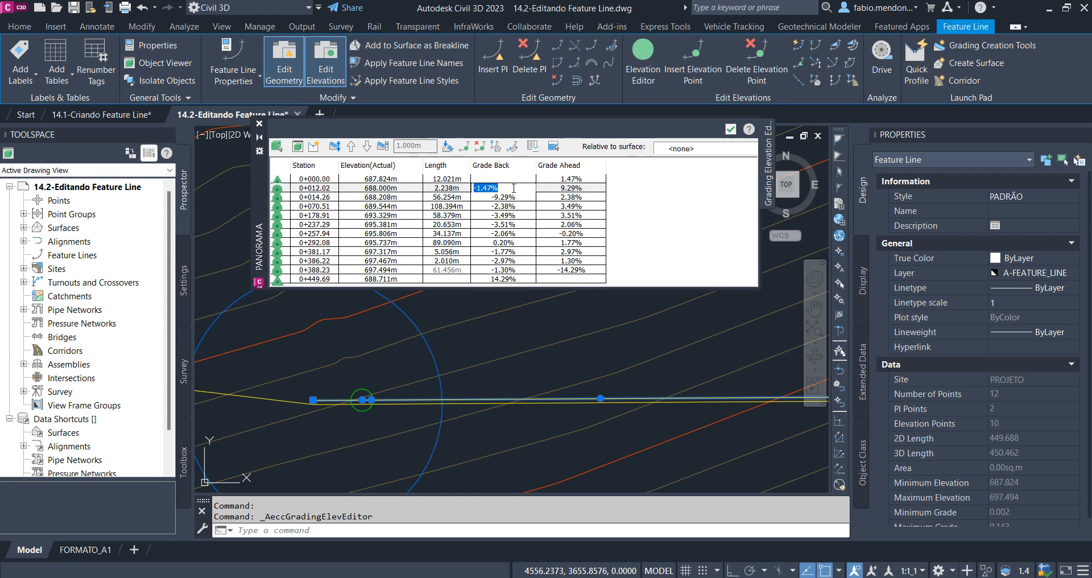
{"action": "left_click", "coordinate": [309, 188]}
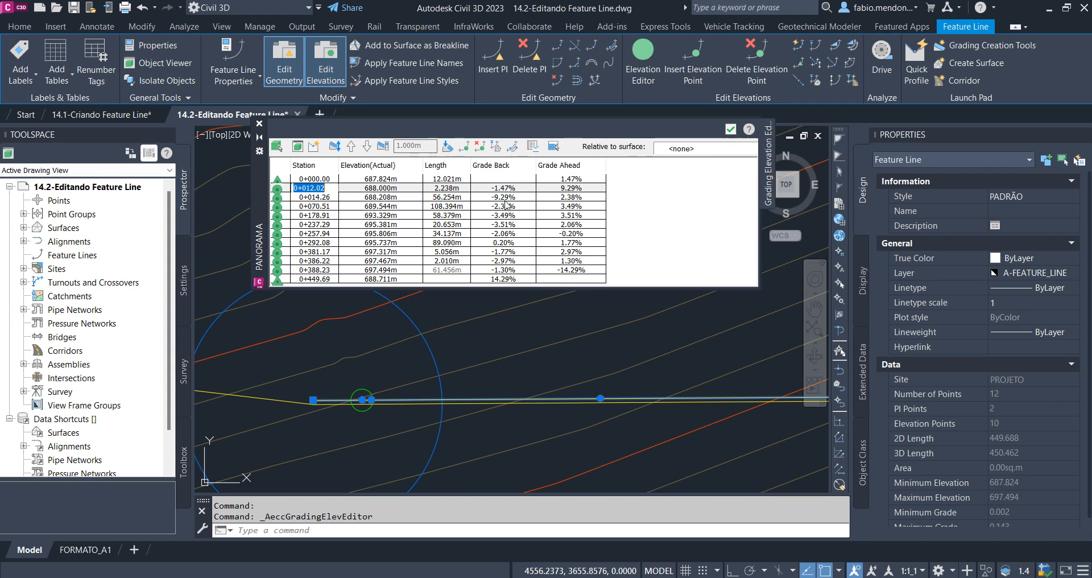
Set the grade ahead to 5% for all offset line stations from 0+000.00 to 0+388.23 and close the editor
{"action": "left_click", "coordinate": [575, 181]}
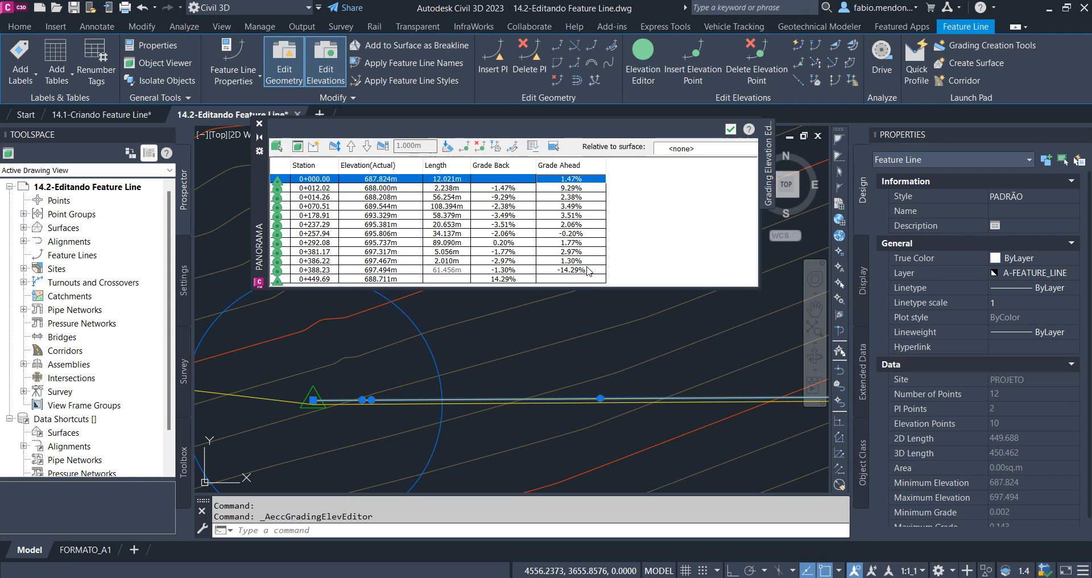
{"action": "left_click", "coordinate": [589, 270], "text": "shift"}
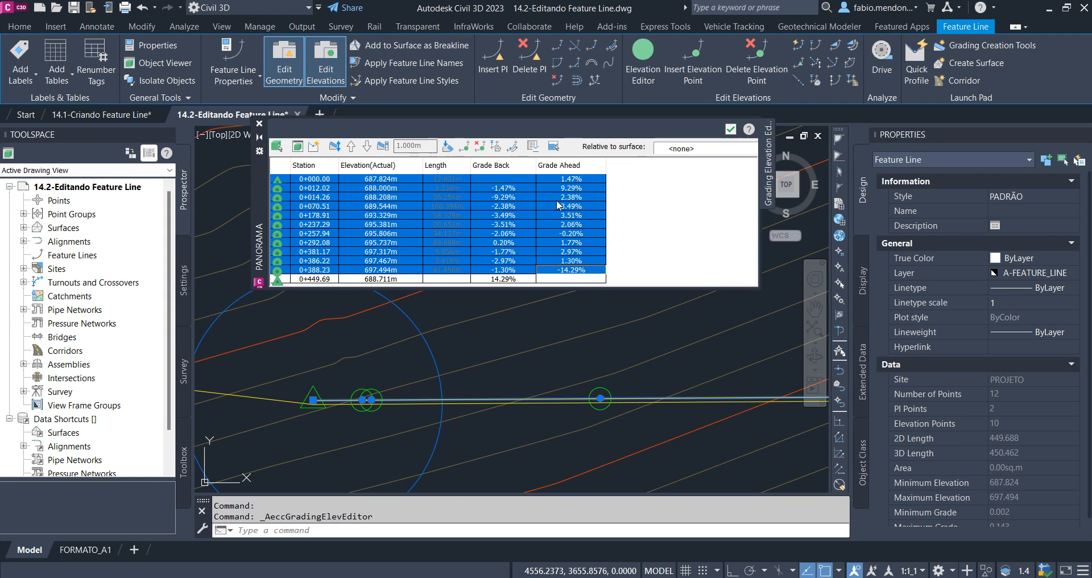
{"action": "left_click", "coordinate": [568, 180]}
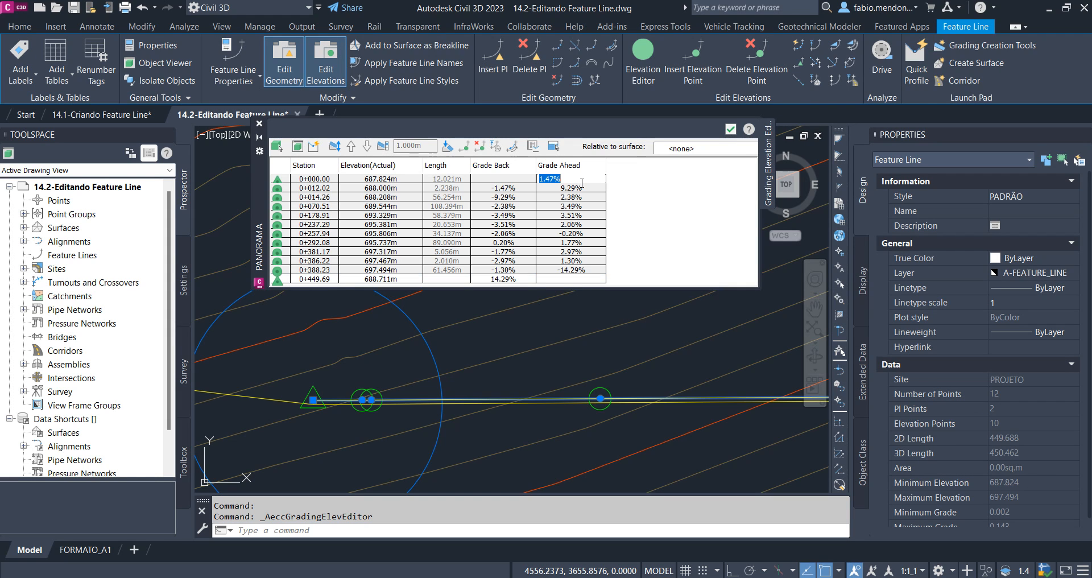
{"action": "type", "text": "5"}
{"action": "key", "text": "Return"}
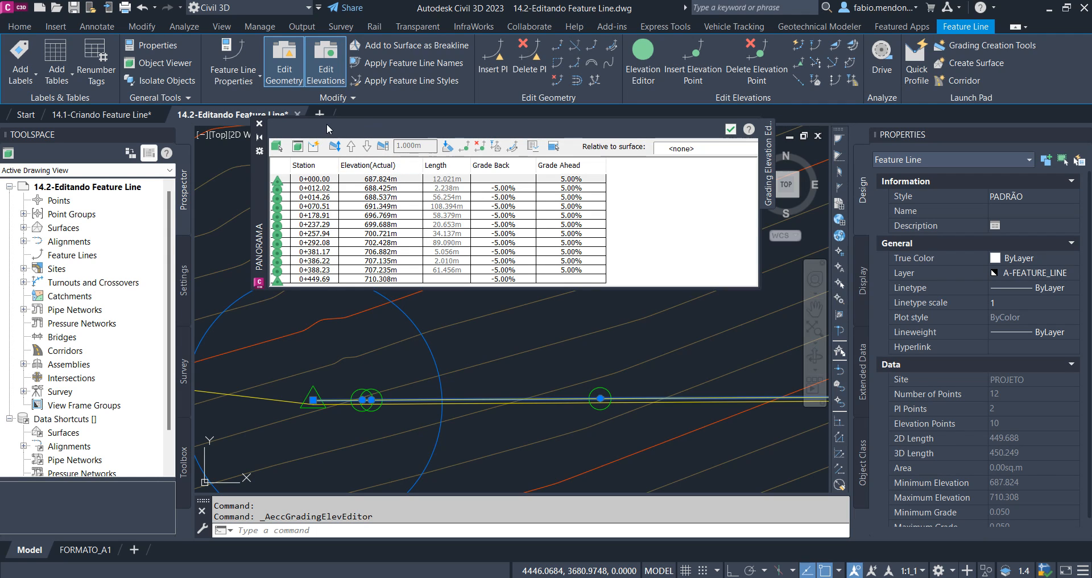
{"action": "left_click", "coordinate": [258, 122]}
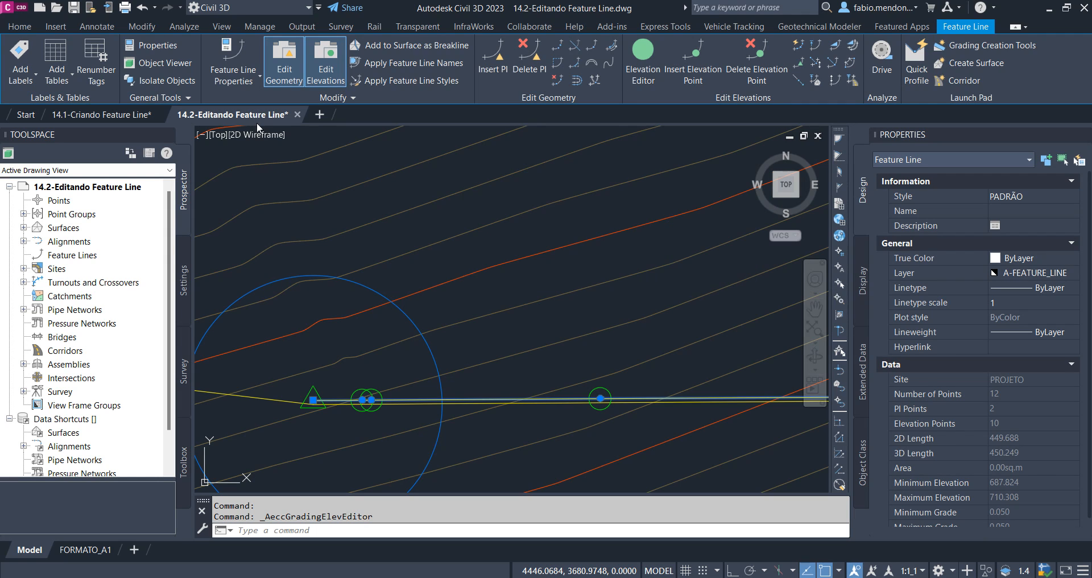
Insert an elevation point on the offset feature line at about station 0+091.78, accepting the default elevation of 692.413 m
{"action": "left_click", "coordinate": [690, 73]}
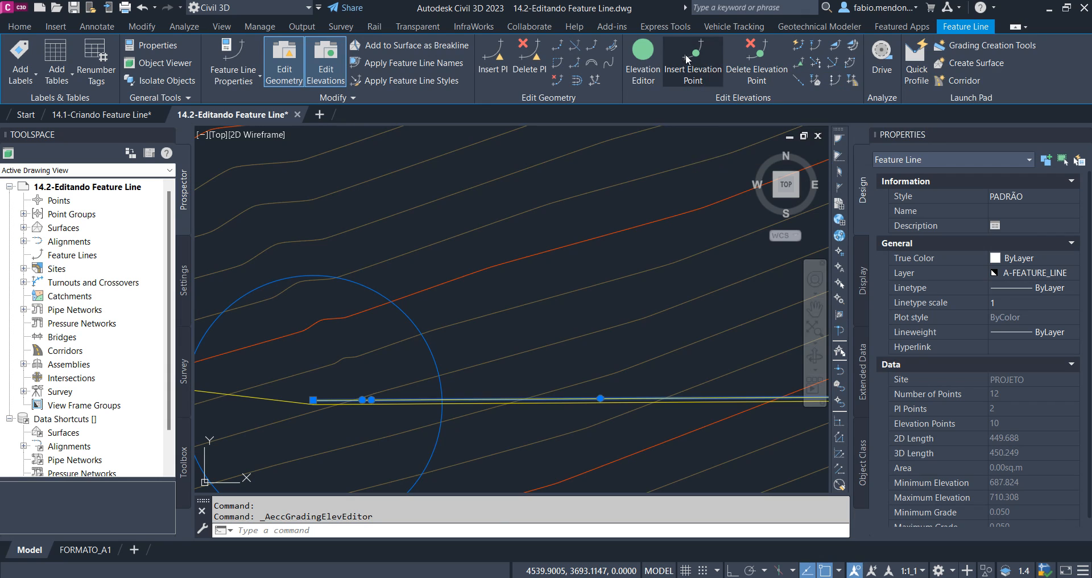
{"action": "scroll", "coordinate": [695, 397], "scroll_direction": "up", "scroll_amount": 3}
{"action": "left_click", "coordinate": [673, 336]}
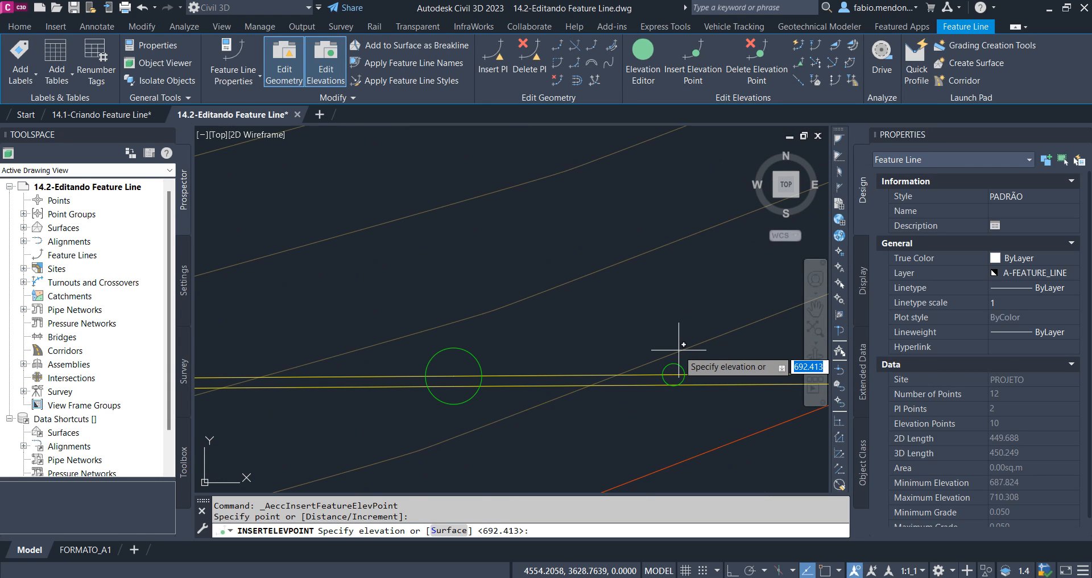
{"action": "key", "text": "Return"}
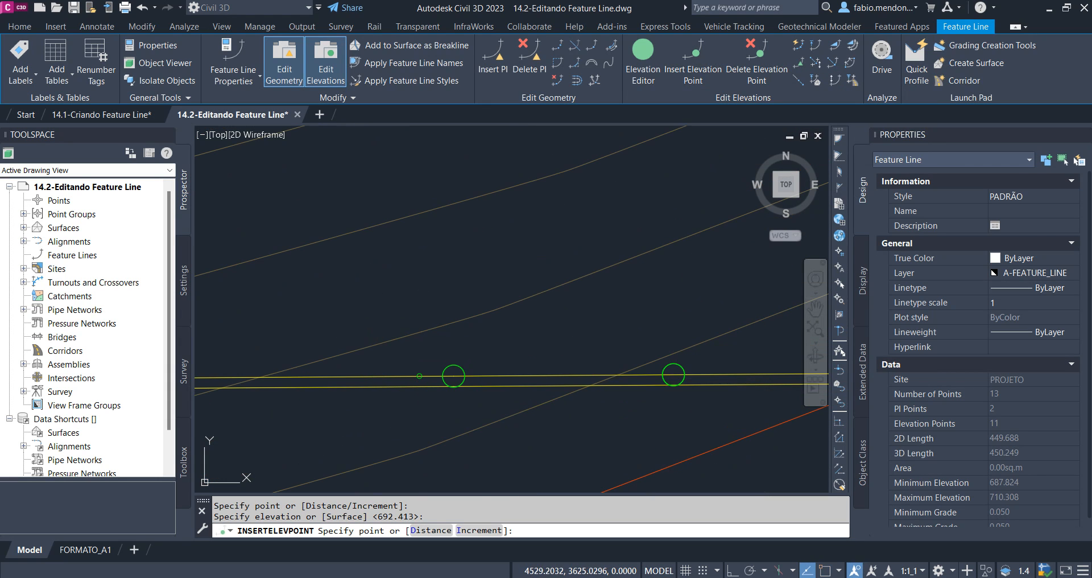
Insert a second elevation point on the offset feature line at about station 0+132.99 with an elevation of 695 m
{"action": "scroll", "coordinate": [681, 372], "scroll_direction": "down", "scroll_amount": 2}
{"action": "scroll", "coordinate": [398, 376], "scroll_direction": "up", "scroll_amount": 2}
{"action": "scroll", "coordinate": [544, 383], "scroll_direction": "up", "scroll_amount": 2}
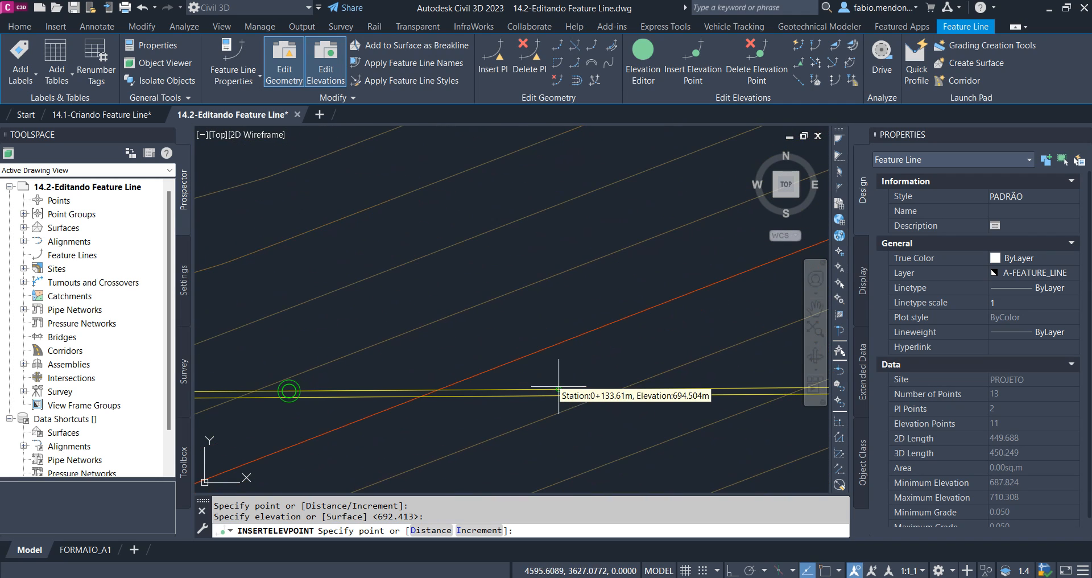
{"action": "left_click", "coordinate": [554, 383]}
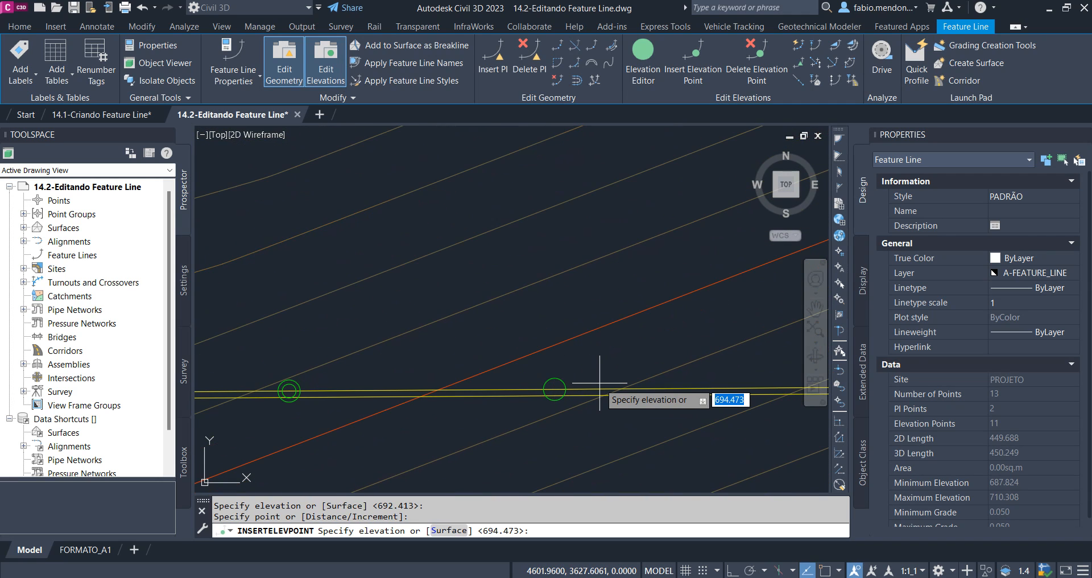
{"action": "type", "text": "695"}
{"action": "key", "text": "Return"}
Examine the grades around station 0+132.99 of the offset feature line in the Elevation Editor, and close the editor
{"action": "left_click", "coordinate": [643, 60]}
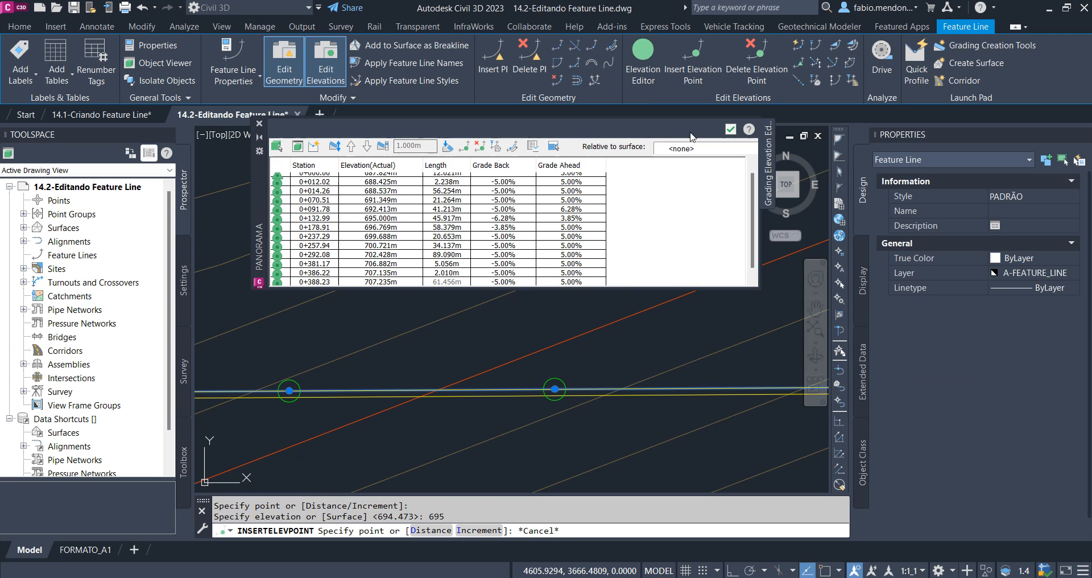
{"action": "scroll", "coordinate": [592, 213], "scroll_direction": "down", "scroll_amount": 1}
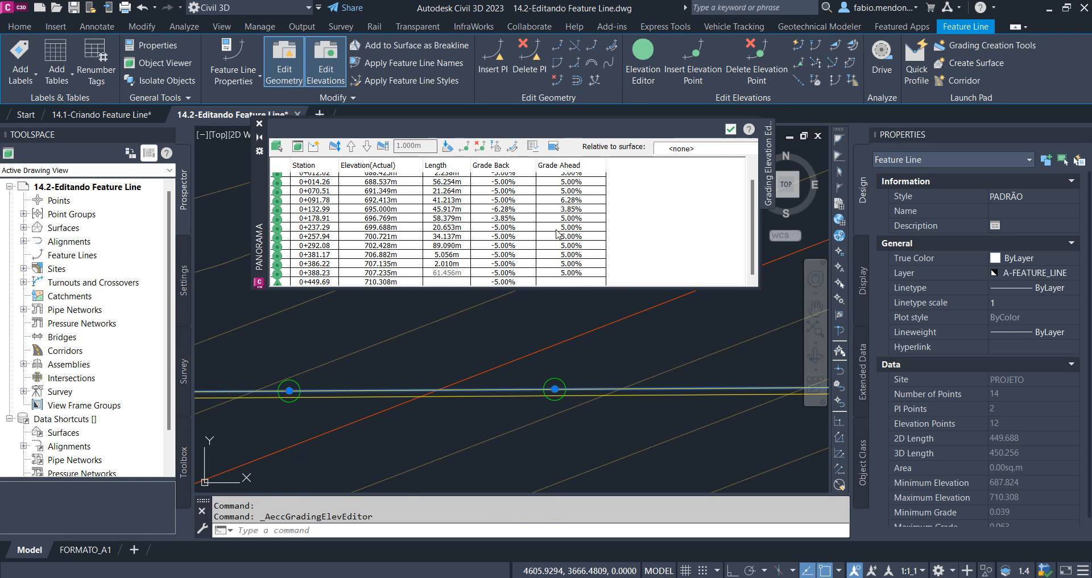
{"action": "left_click", "coordinate": [494, 211]}
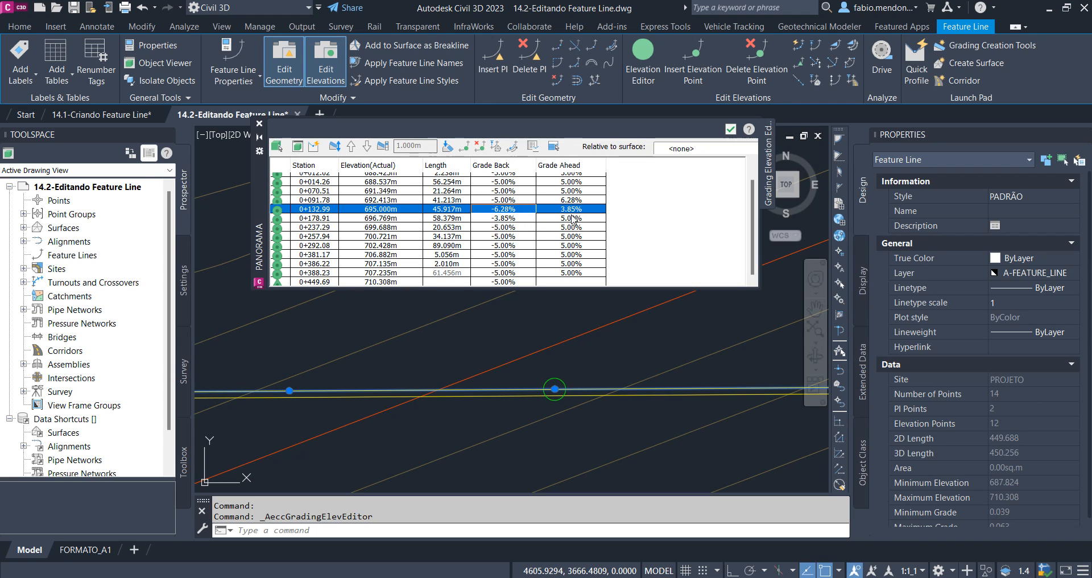
{"action": "left_click", "coordinate": [259, 123]}
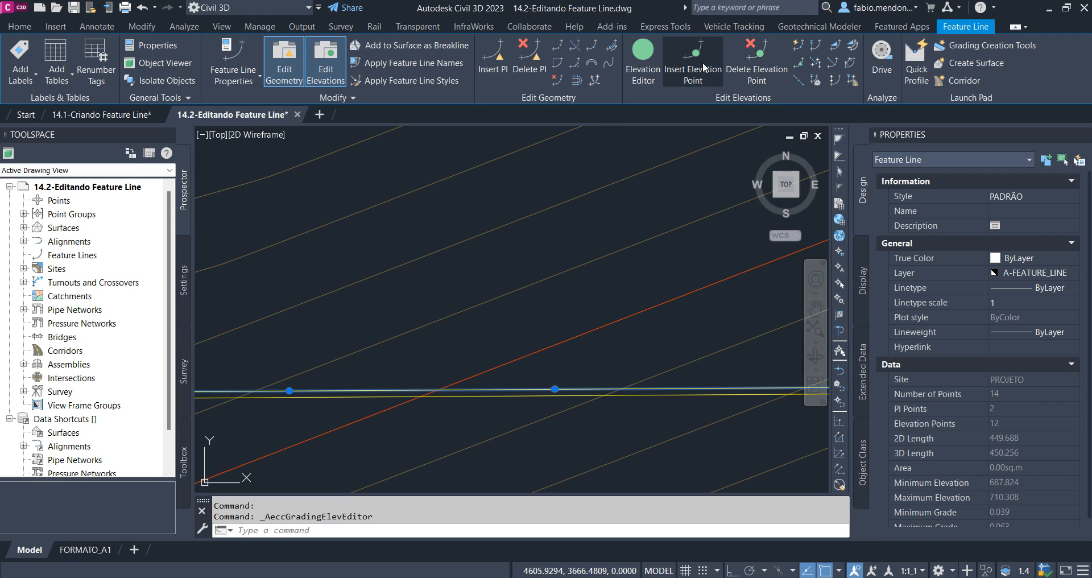
Delete the two inserted elevation points at stations 0+132.99 and 0+091.78 from the offset feature line
{"action": "left_click", "coordinate": [757, 63]}
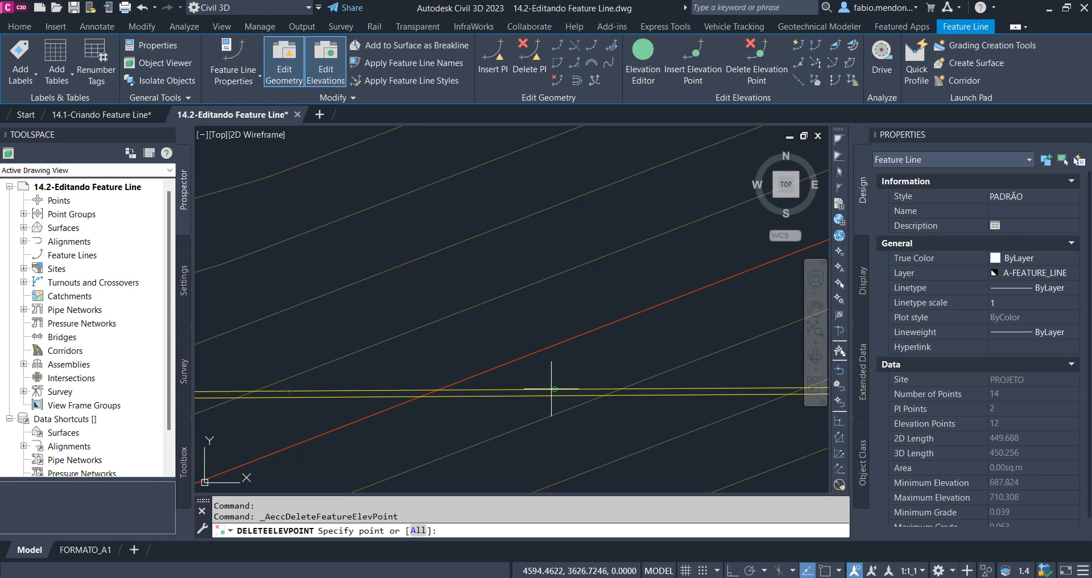
{"action": "left_click", "coordinate": [752, 76]}
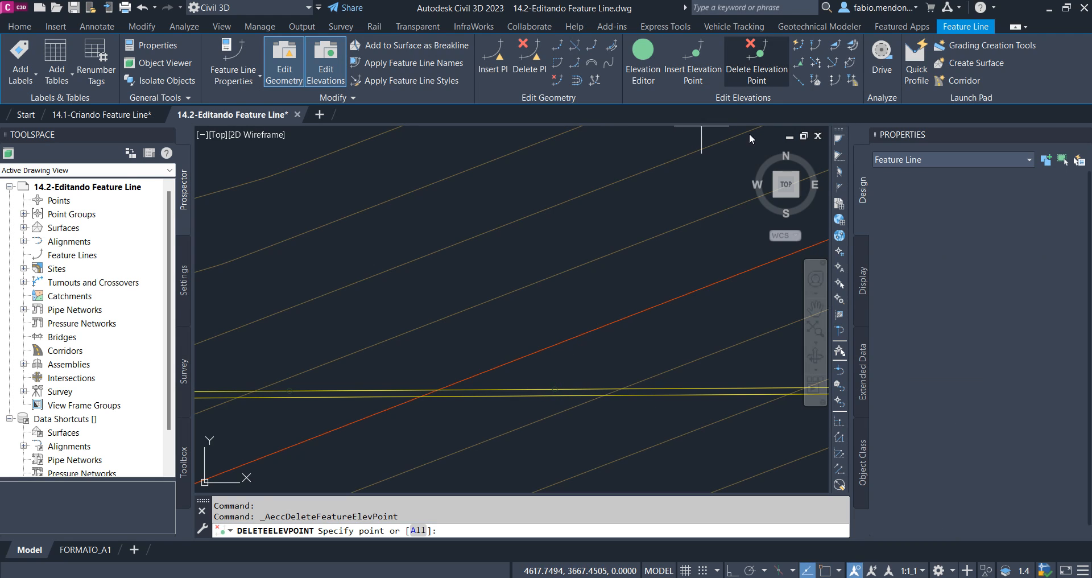
{"action": "left_click", "coordinate": [558, 390]}
{"action": "left_click", "coordinate": [313, 382]}
{"action": "scroll", "coordinate": [562, 311], "scroll_direction": "down", "scroll_amount": 7}
{"action": "key", "text": "Return"}
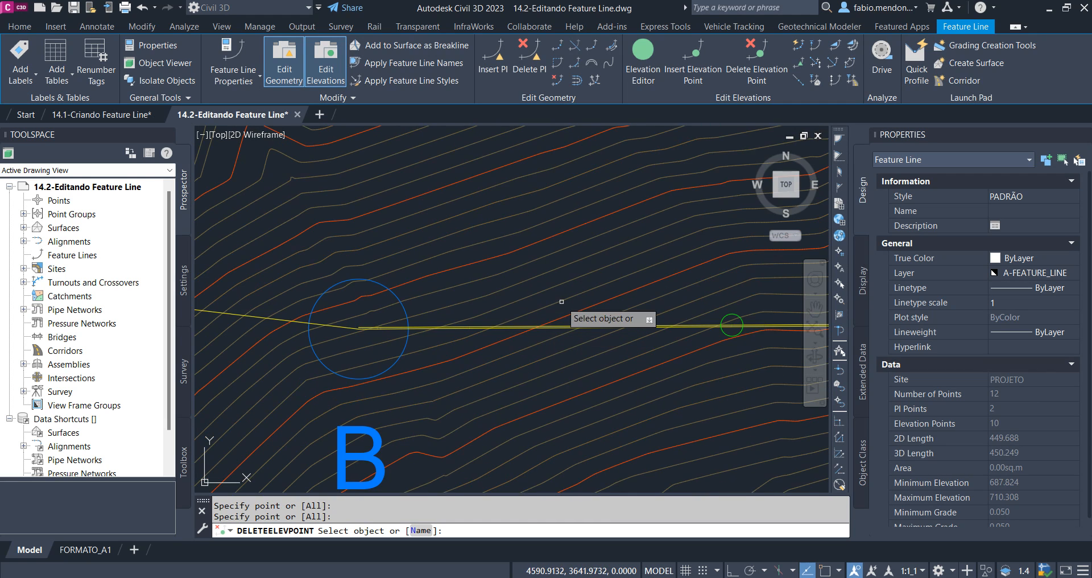
{"action": "middle_click_drag", "start_coordinate": [559, 304], "coordinate": [528, 376]}
{"action": "key", "text": "Escape"}
Clear the selection of the offset feature line between B and C
{"action": "middle_click_drag", "start_coordinate": [657, 398], "coordinate": [587, 429]}
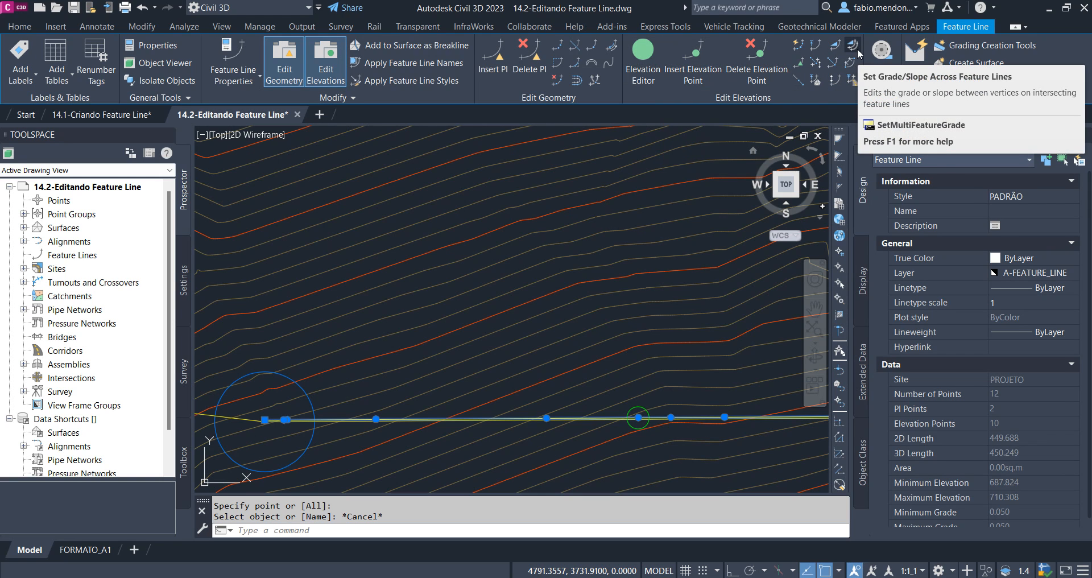
{"action": "scroll", "coordinate": [654, 330], "scroll_direction": "down", "scroll_amount": 4}
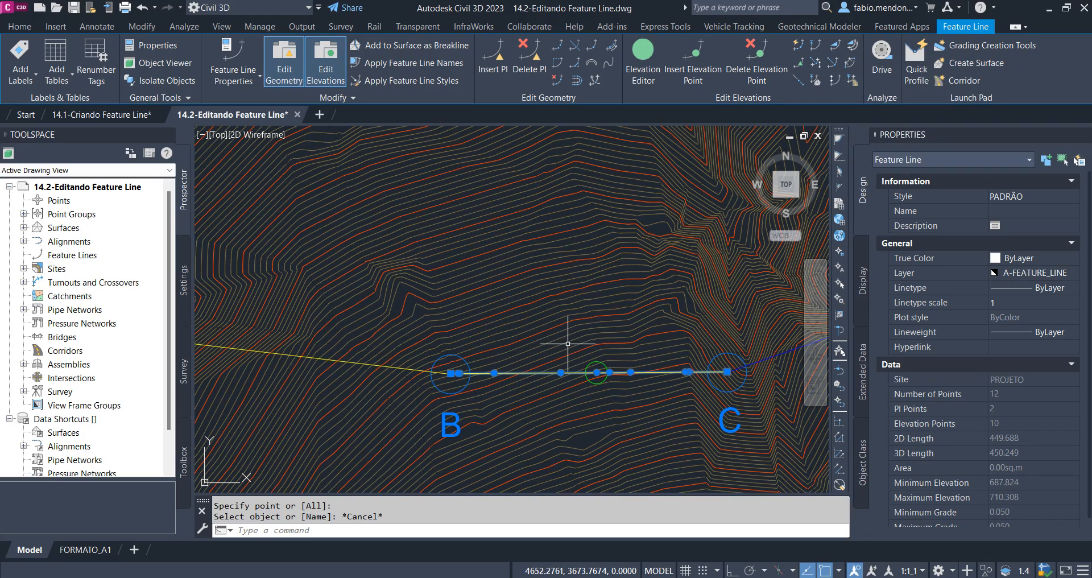
{"action": "middle_click_drag", "start_coordinate": [584, 356], "coordinate": [657, 378]}
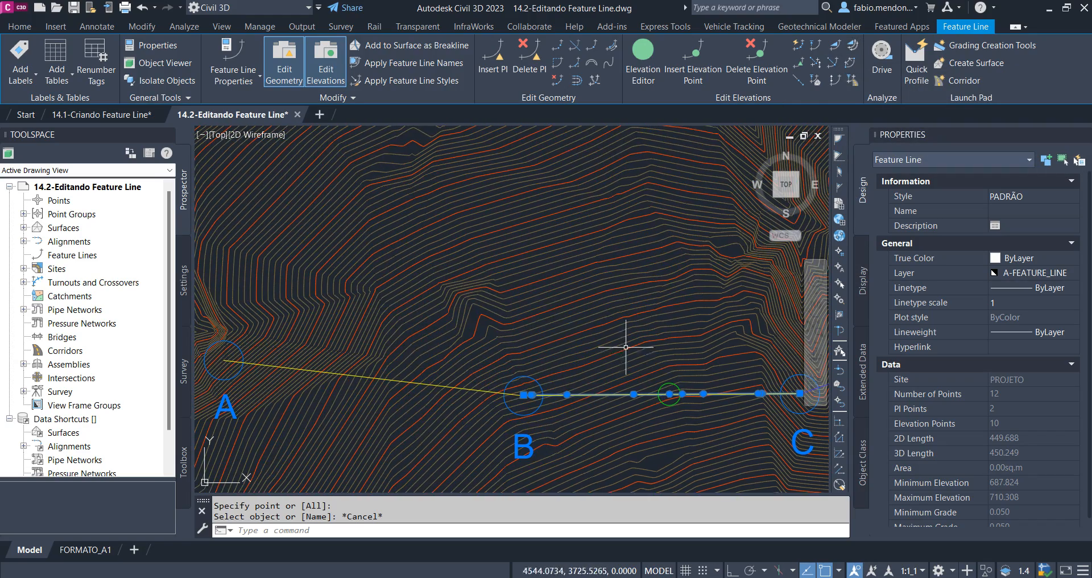
{"action": "middle_click_drag", "start_coordinate": [793, 358], "coordinate": [630, 327]}
{"action": "scroll", "coordinate": [626, 358], "scroll_direction": "down", "scroll_amount": 4}
{"action": "key", "text": "Escape"}
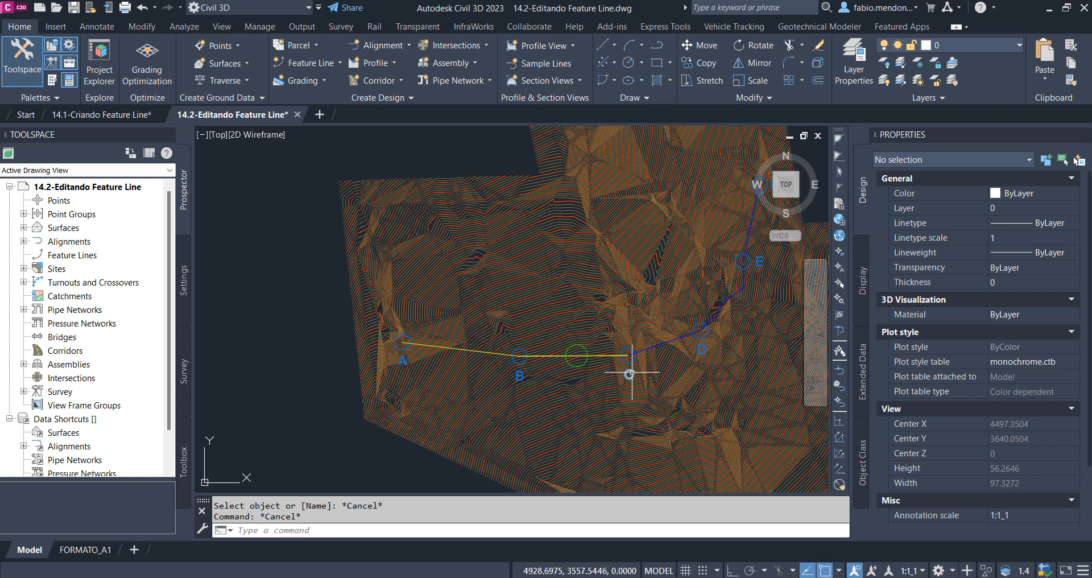